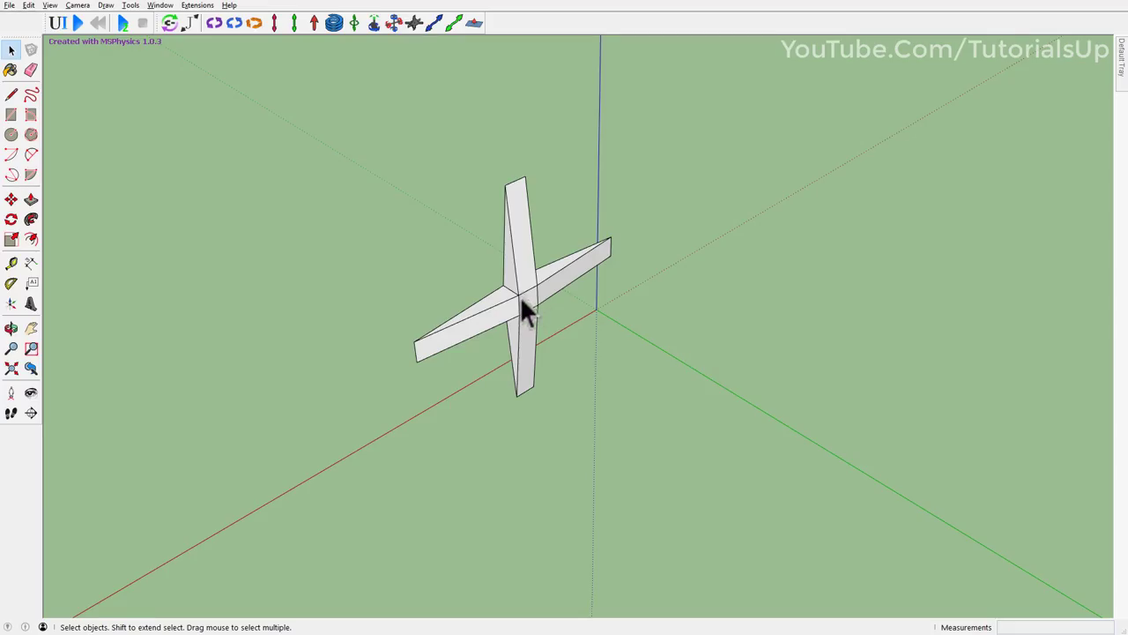
- Zoom in toward the white cross model made of two crossing rectangular beams
scroll(520, 304, up, 2)
- Place an MSPhysics corkscrew joint at the centre of the cross
scroll(514, 311, up, 3)
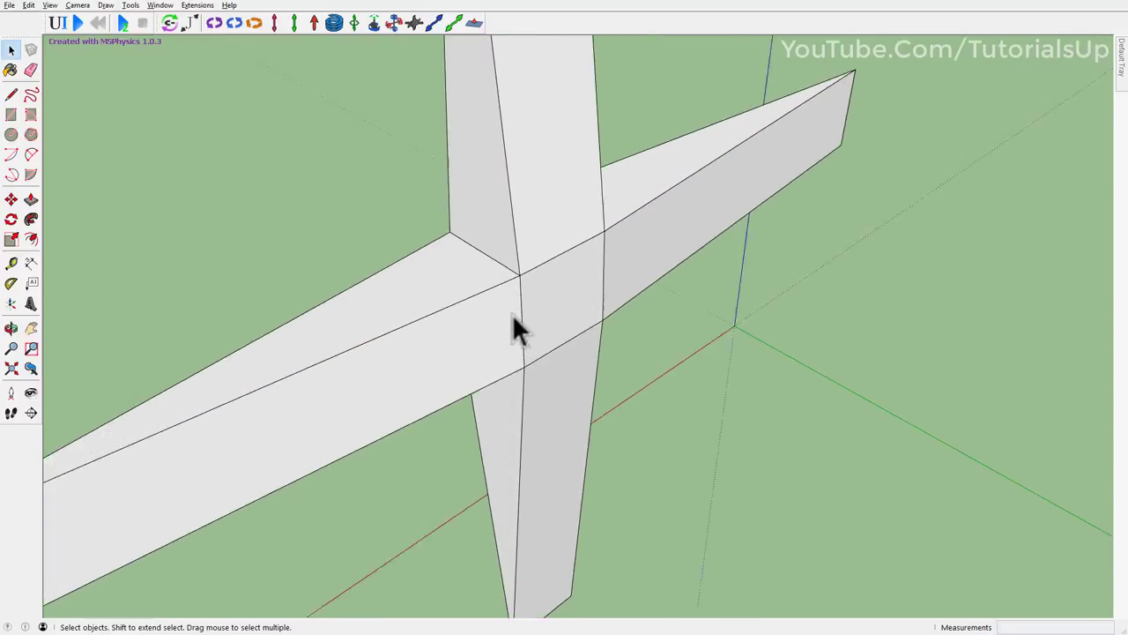
scroll(512, 314, up, 3)
mouse_move(521, 315)
middle_down()
mouse_move(855, 126)
mouse_move(887, 88)
middle_up()
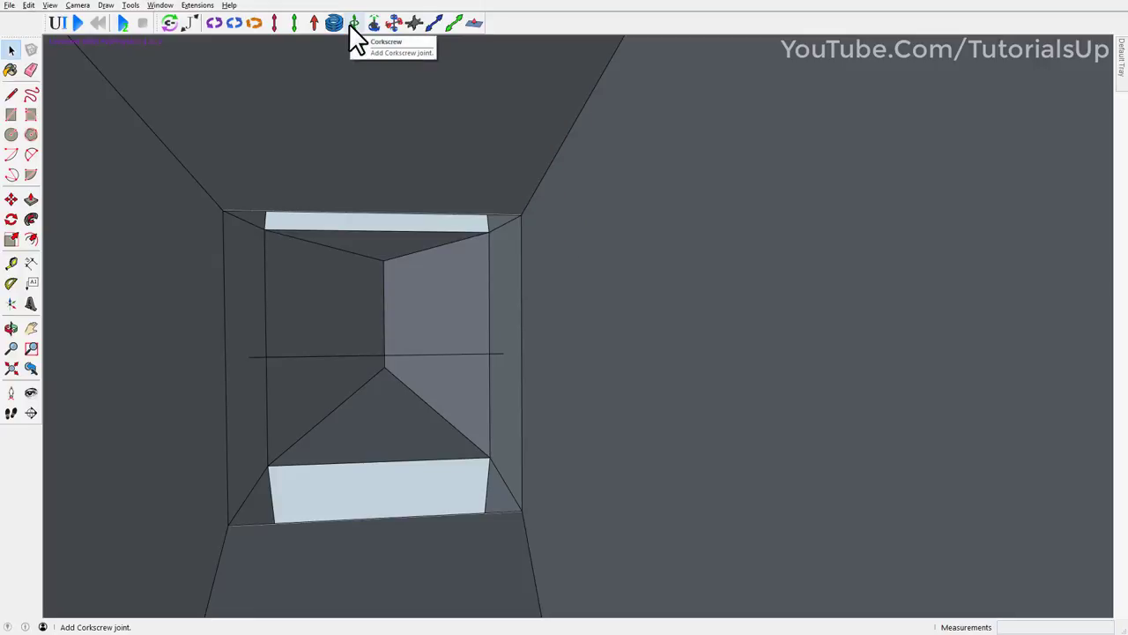
click(351, 23)
middle_drag(379, 355, 382, 354)
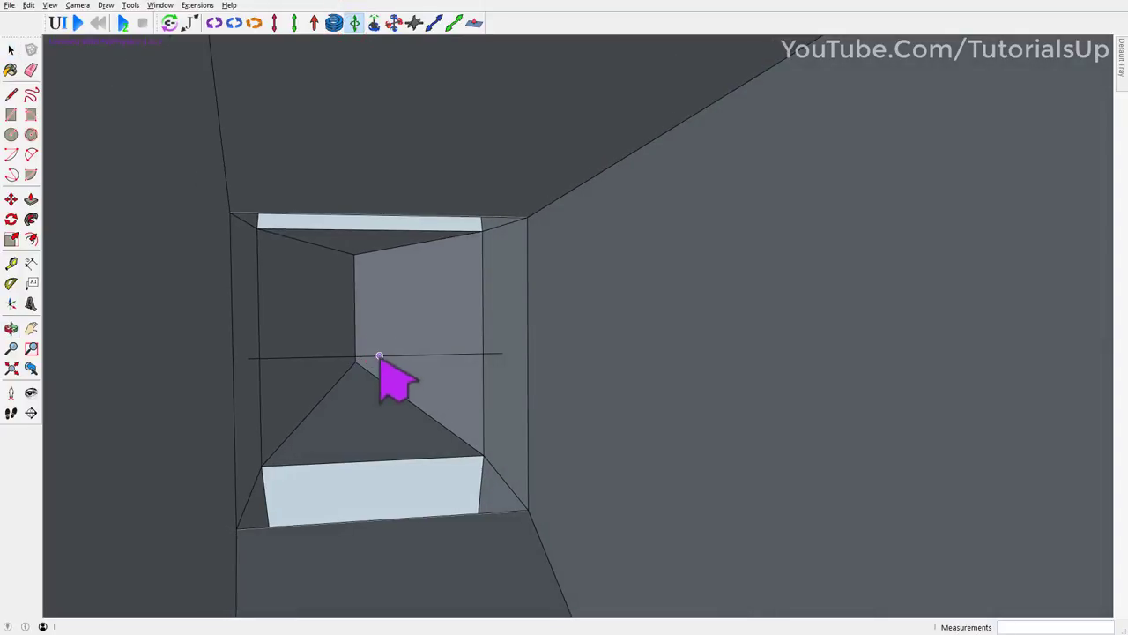
click(427, 363)
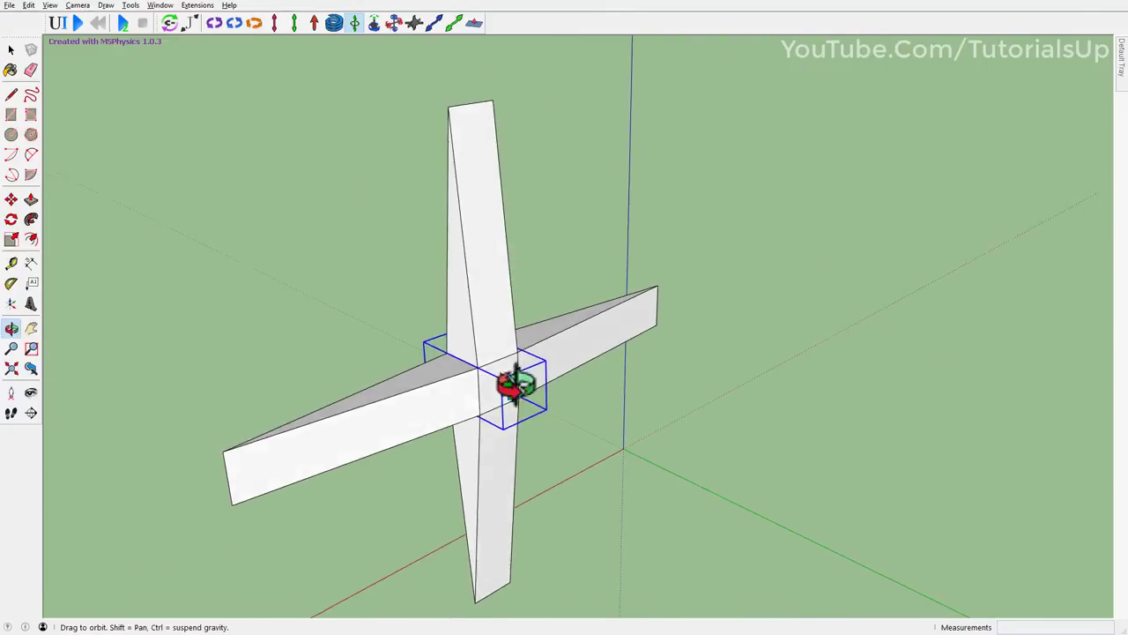
- Connect the new corkscrew joint to the cross body and start the simulation
middle_drag(516, 384, 457, 421)
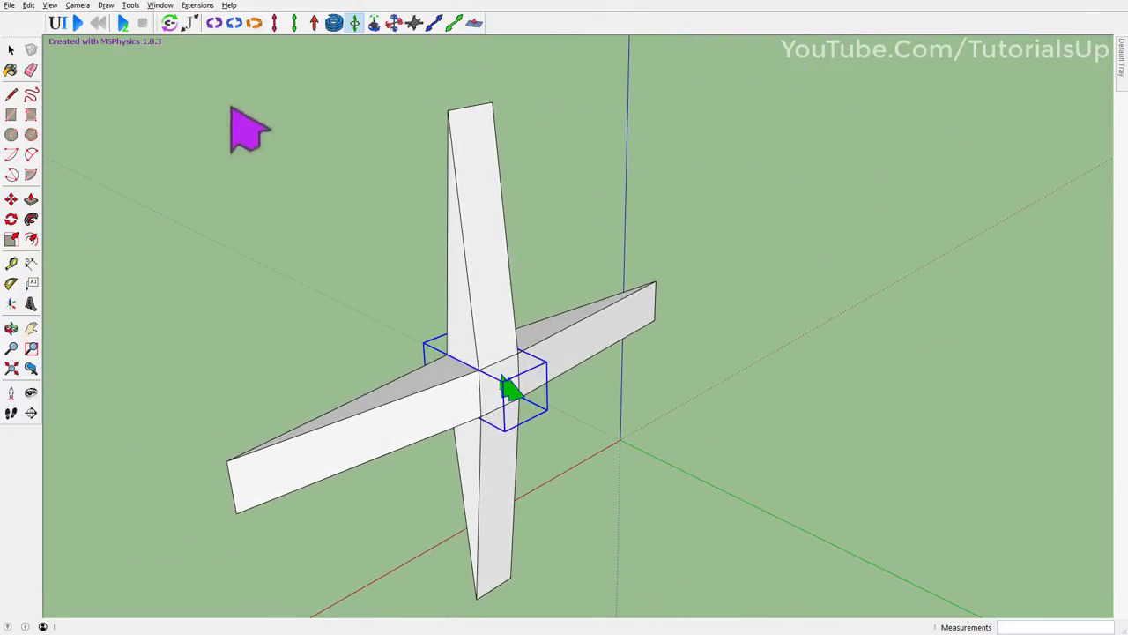
click(169, 22)
scroll(475, 441, up, 3)
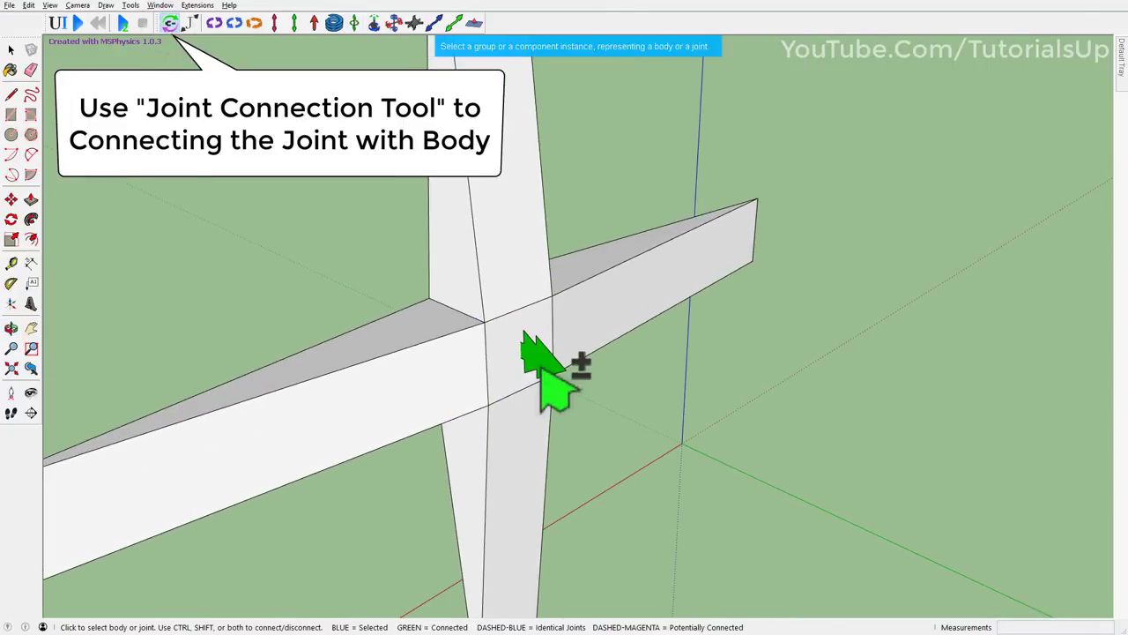
click(541, 368)
scroll(592, 319, down, 5)
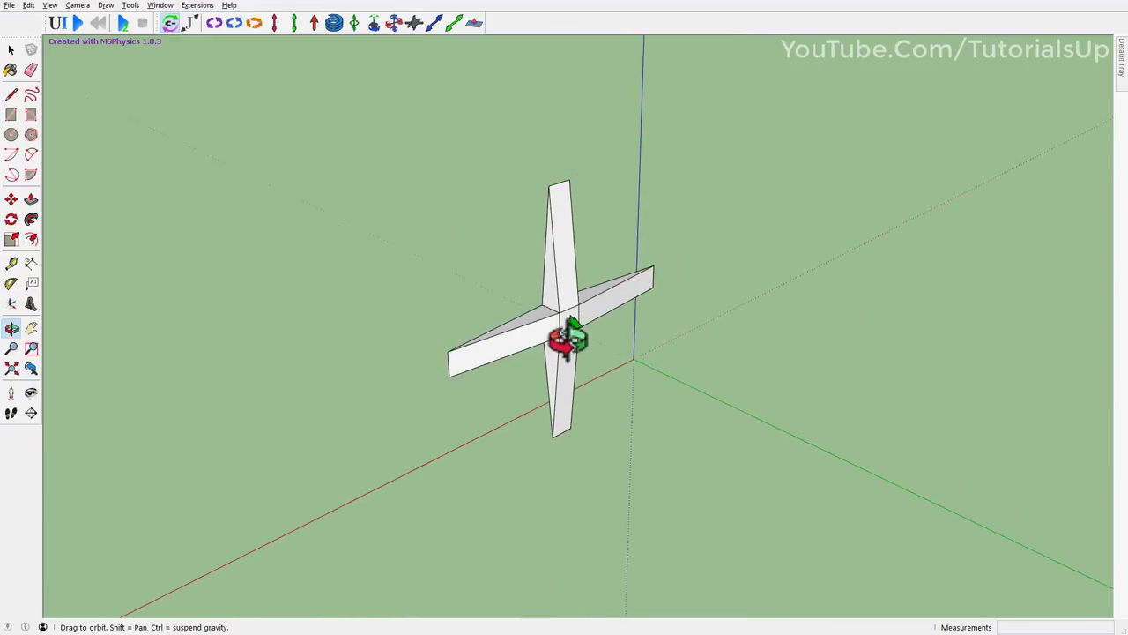
middle_drag(566, 340, 592, 373)
scroll(591, 372, up, 4)
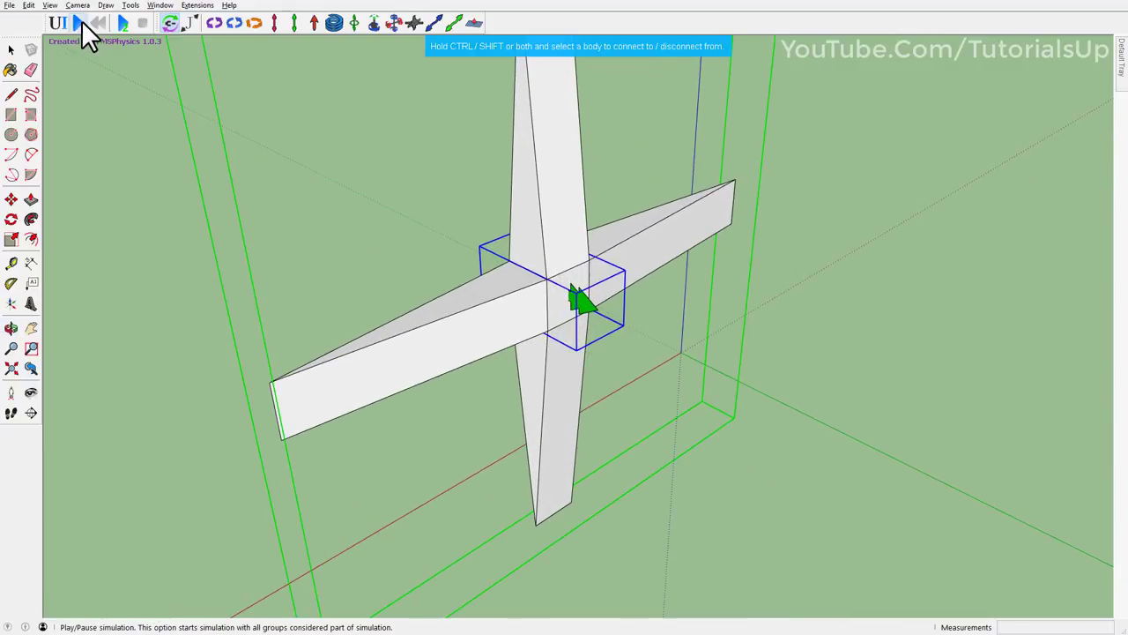
click(80, 22)
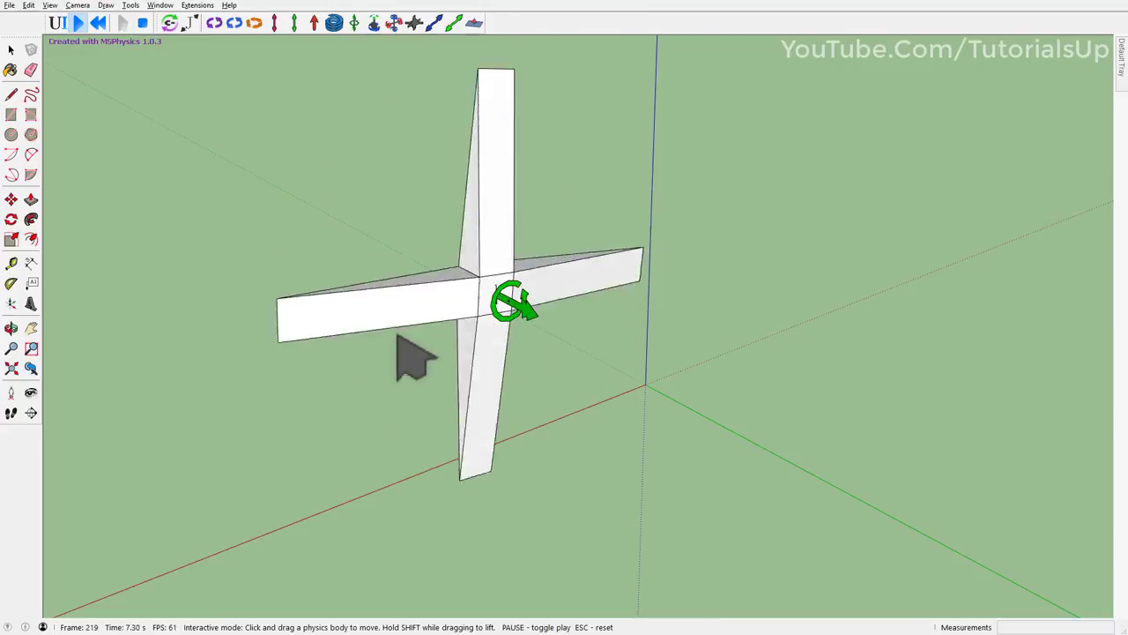
- Grab and throw the cross sideways several times while the simulation runs
mouse_move(433, 327)
middle_down()
mouse_move(806, 427)
mouse_move(799, 454)
middle_up()
scroll(804, 424, down, 4)
scroll(799, 453, up, 2)
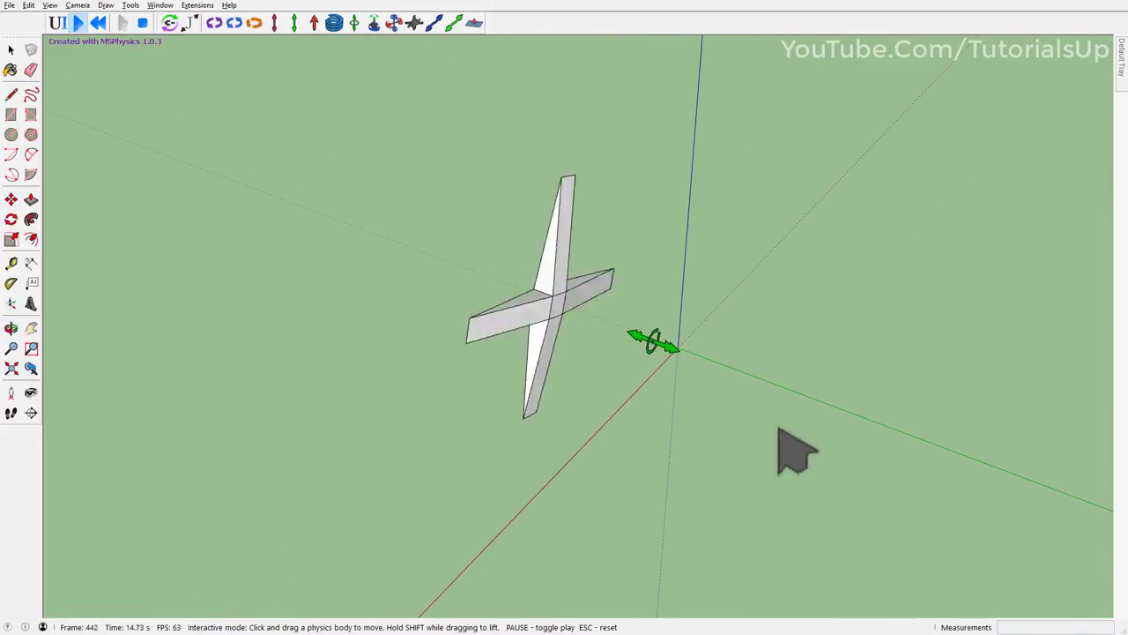
drag(558, 320, 459, 292)
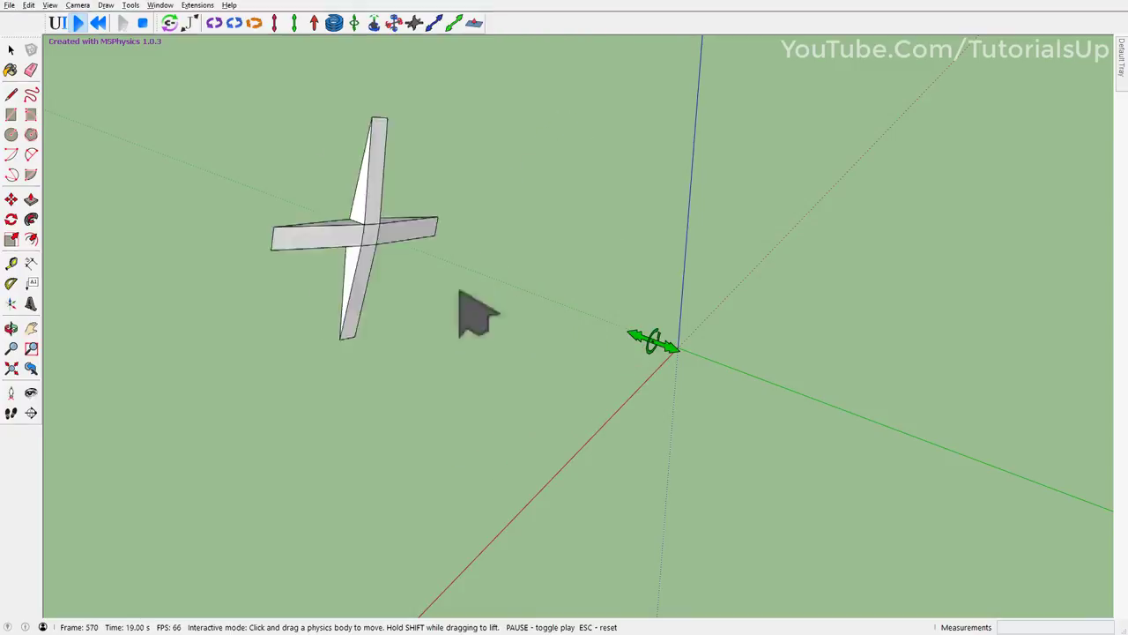
drag(370, 231, 310, 232)
drag(373, 247, 363, 240)
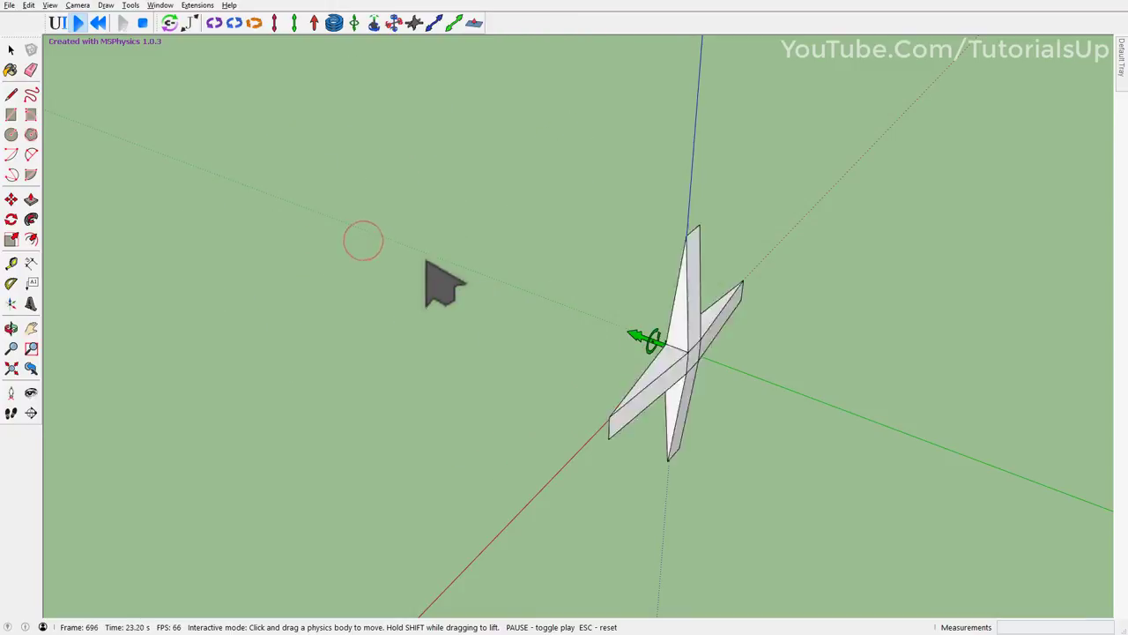
- Reset the simulation and select the joint in the MSPhysics settings panel
click(102, 23)
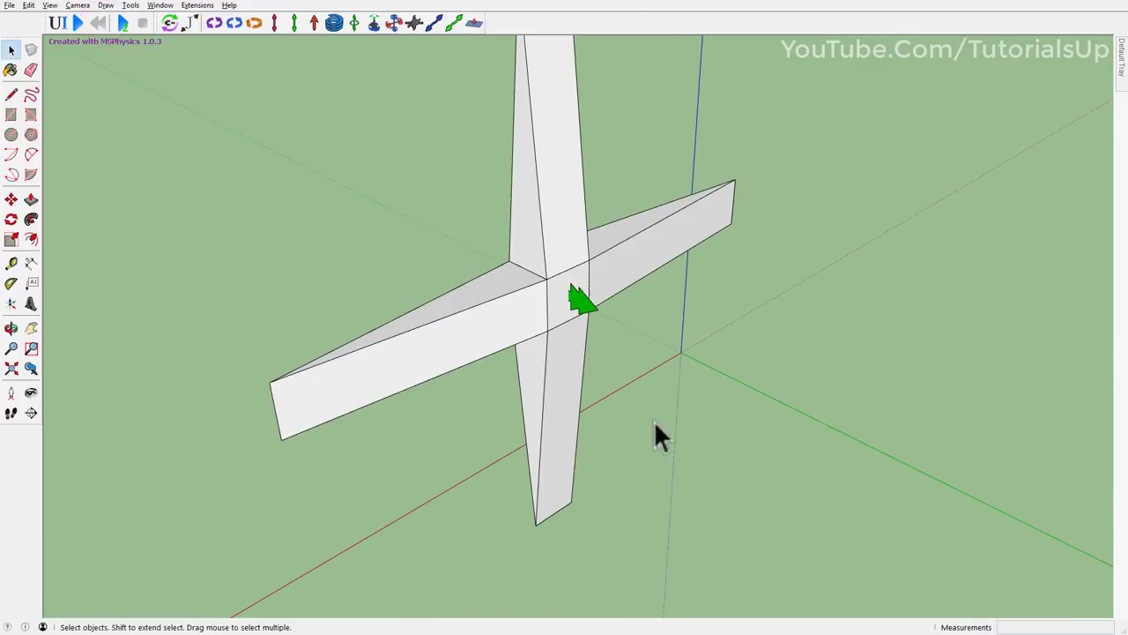
scroll(501, 373, up, 3)
scroll(505, 375, up, 3)
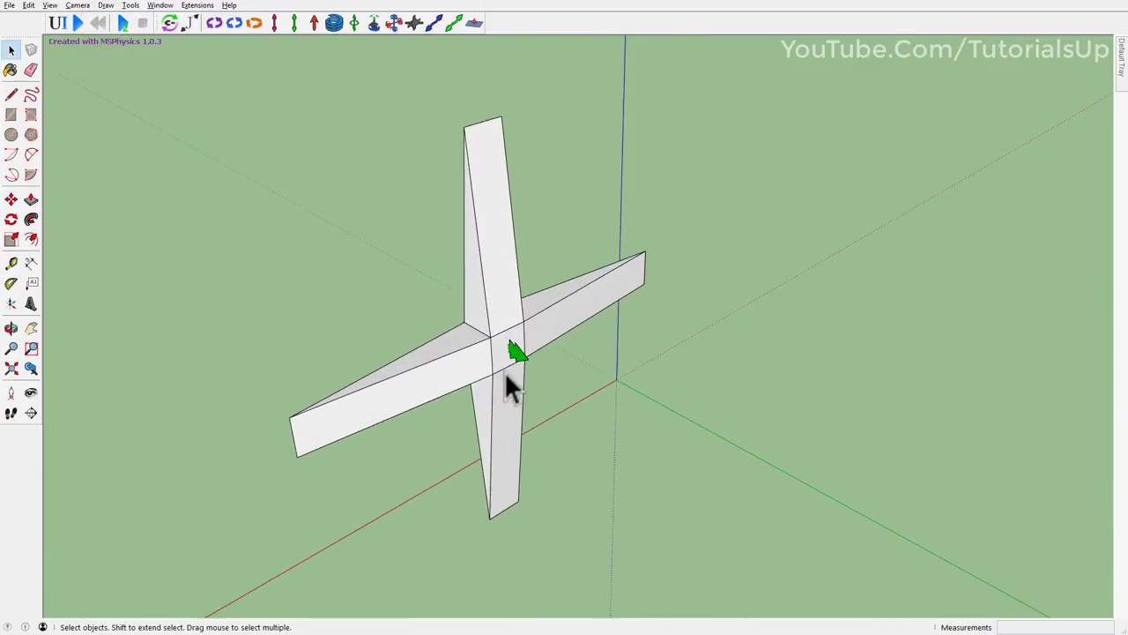
click(58, 23)
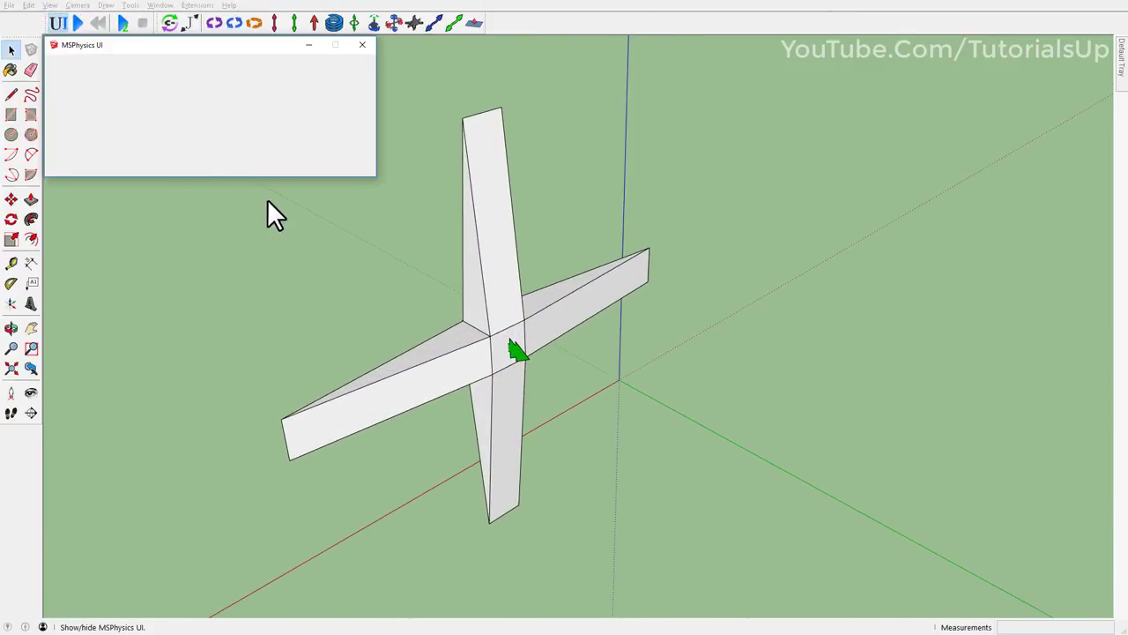
click(520, 353)
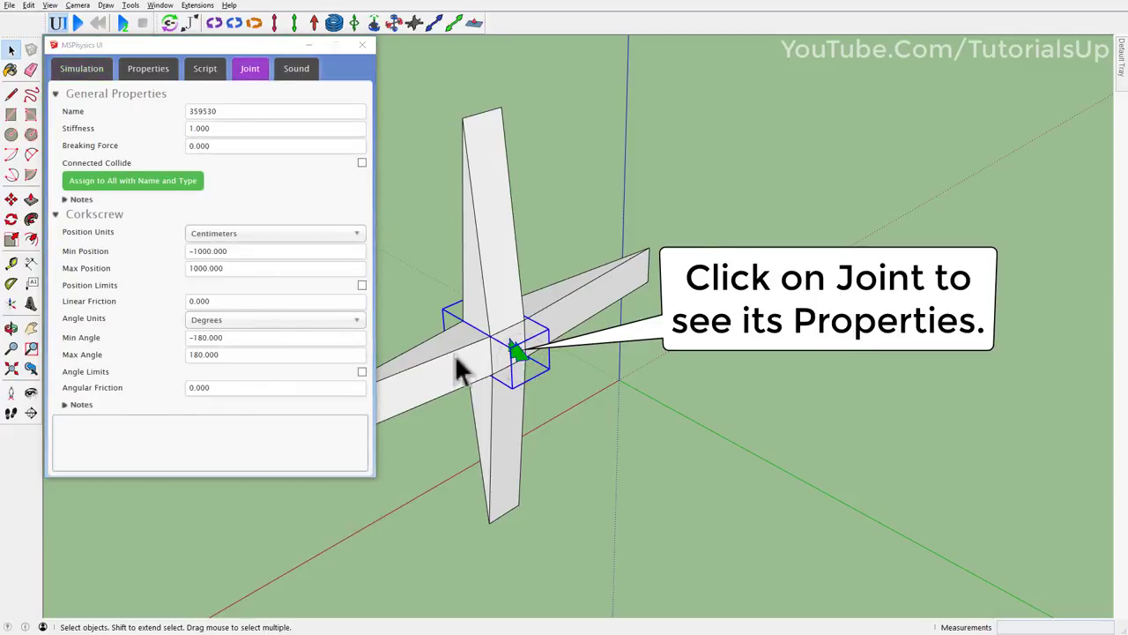
- Switch the joint's position units to Feet and check the model's unit settings
click(291, 240)
scroll(277, 308, down, 1)
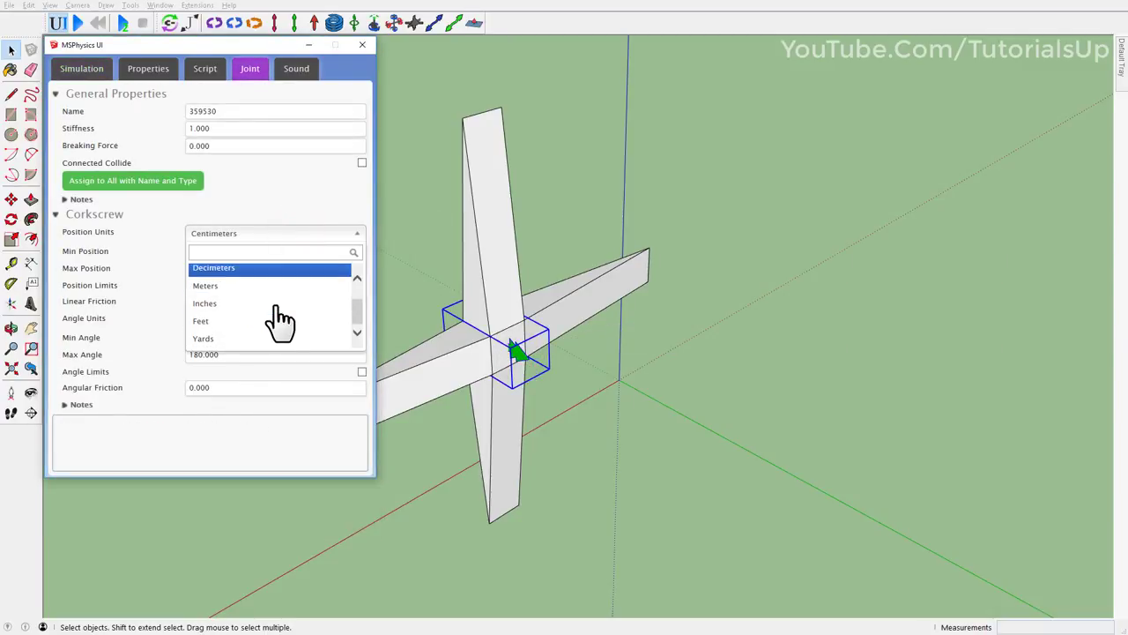
click(253, 322)
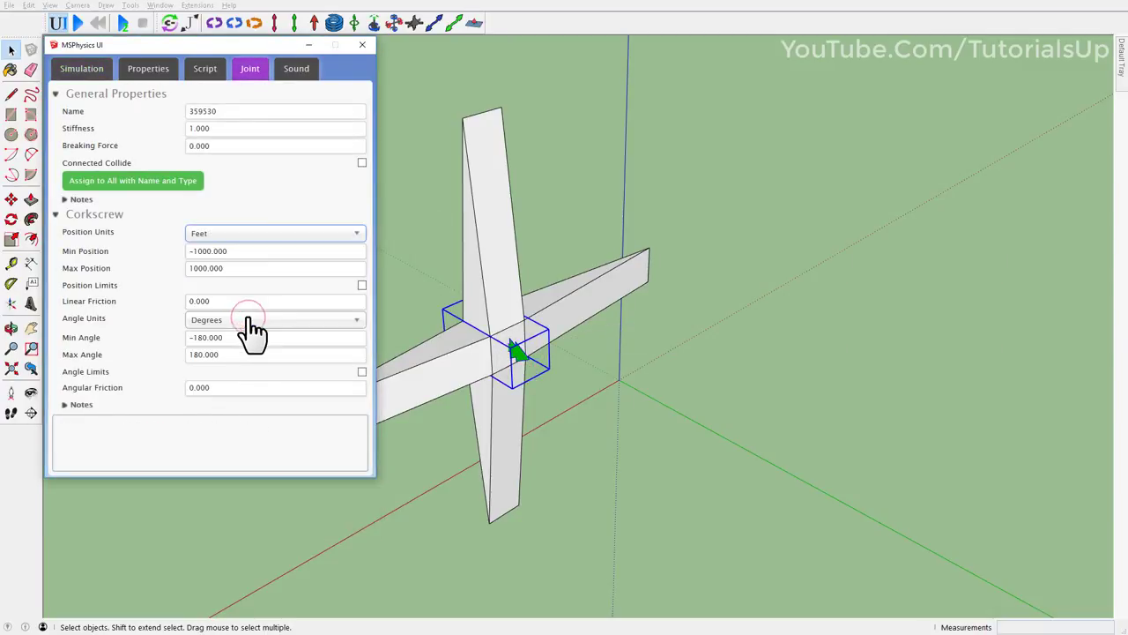
click(162, 11)
click(192, 61)
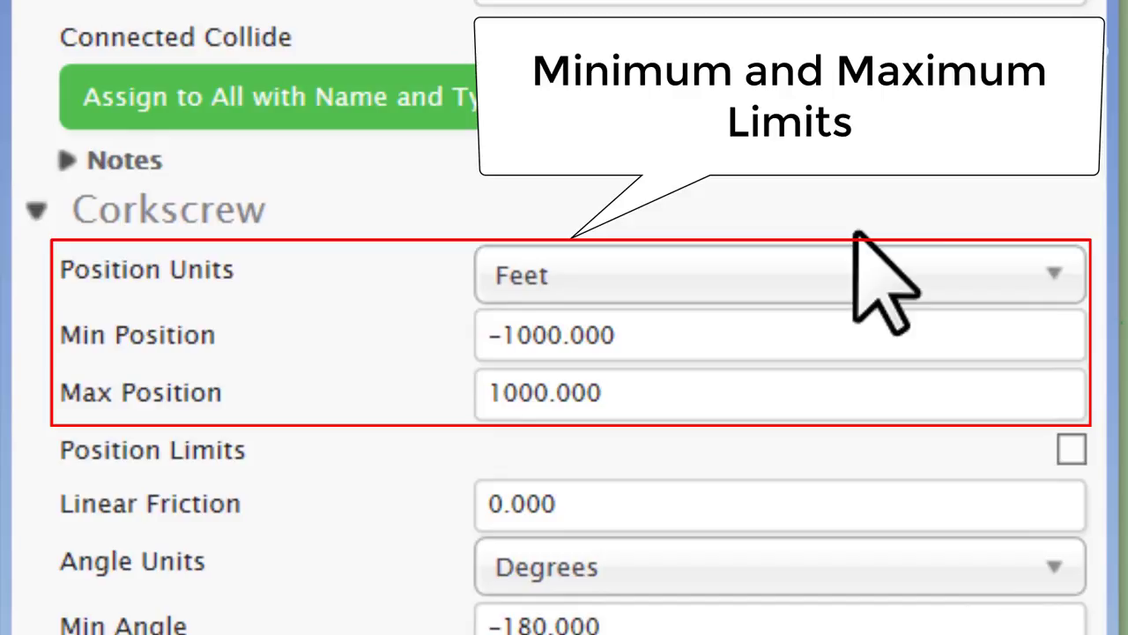
- Set Min Position to -15 and Max Position to 15 feet, then start a line
click(806, 344)
drag(802, 336, 527, 384)
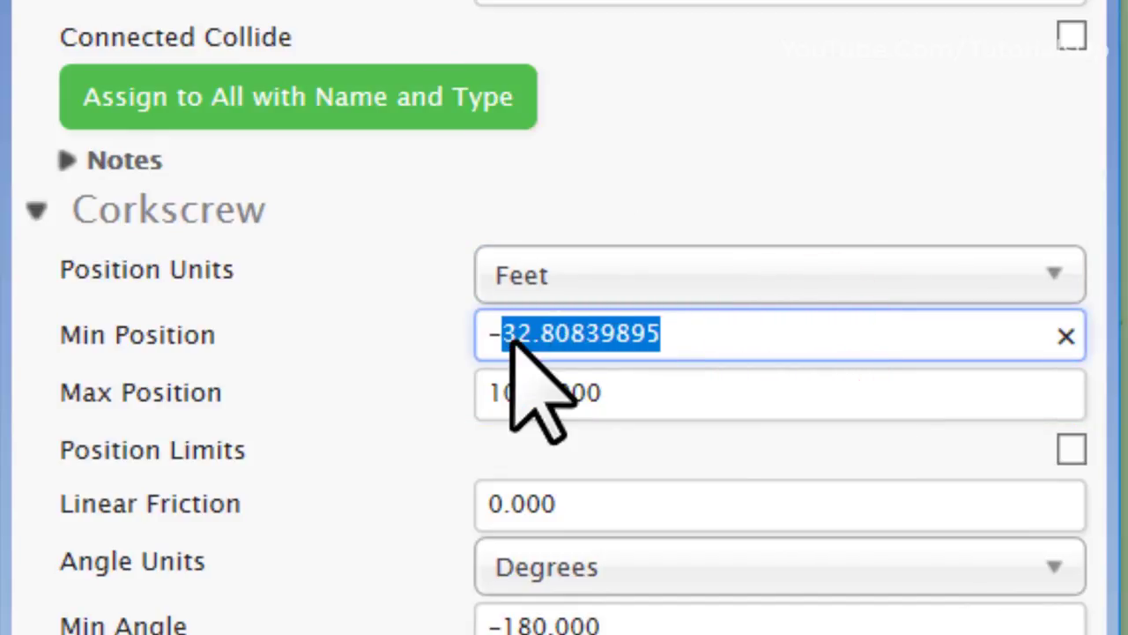
text(15)
click(644, 476)
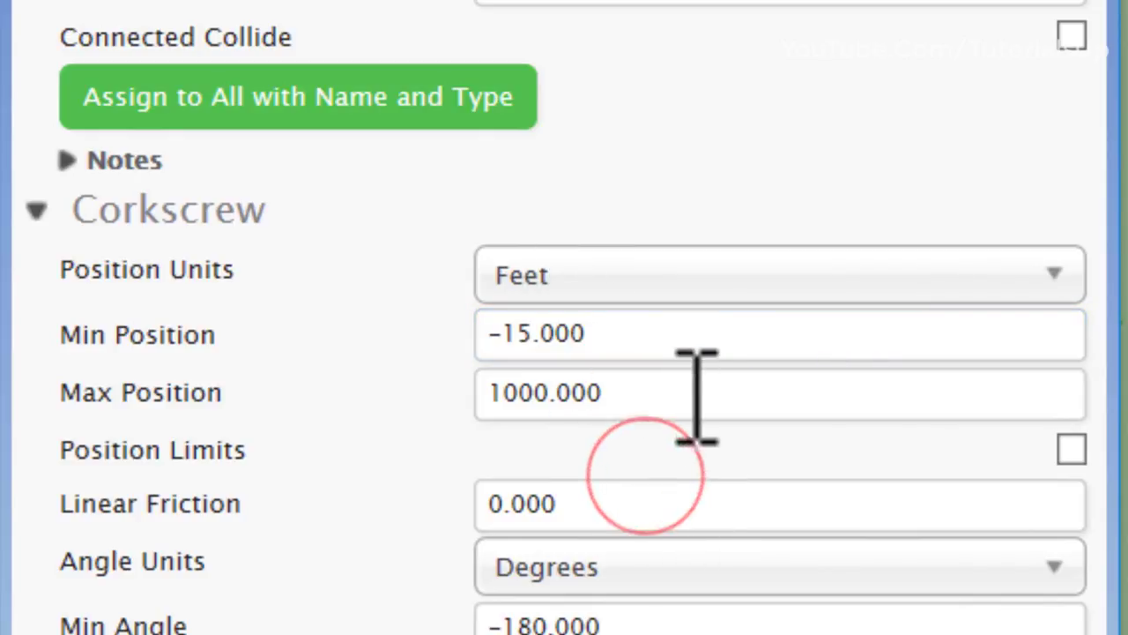
click(688, 395)
text(15)
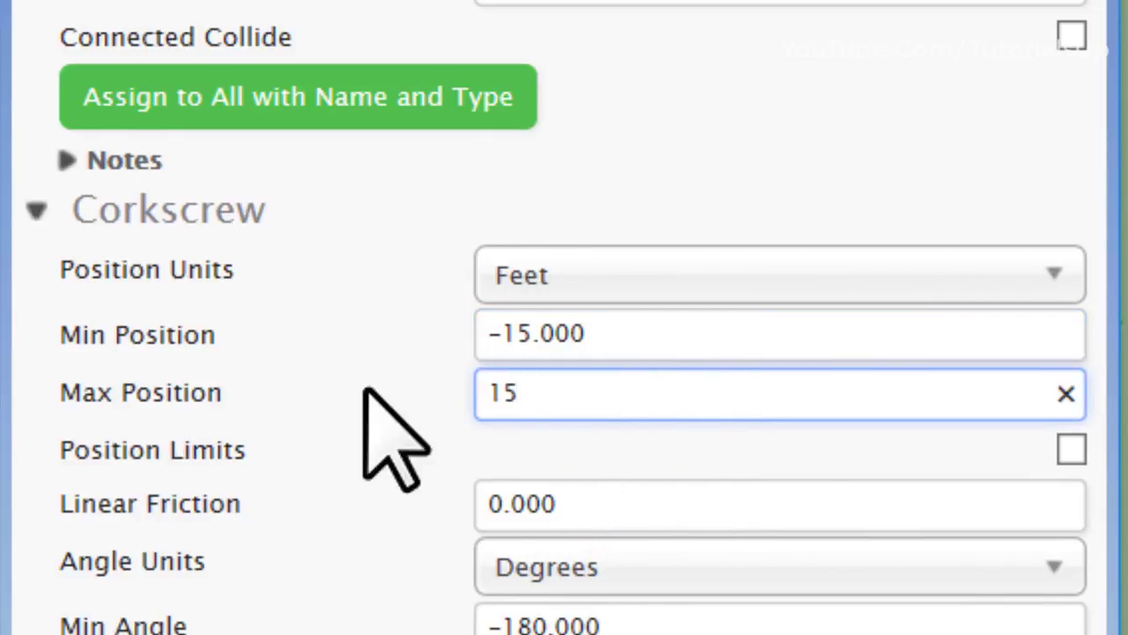
click(366, 386)
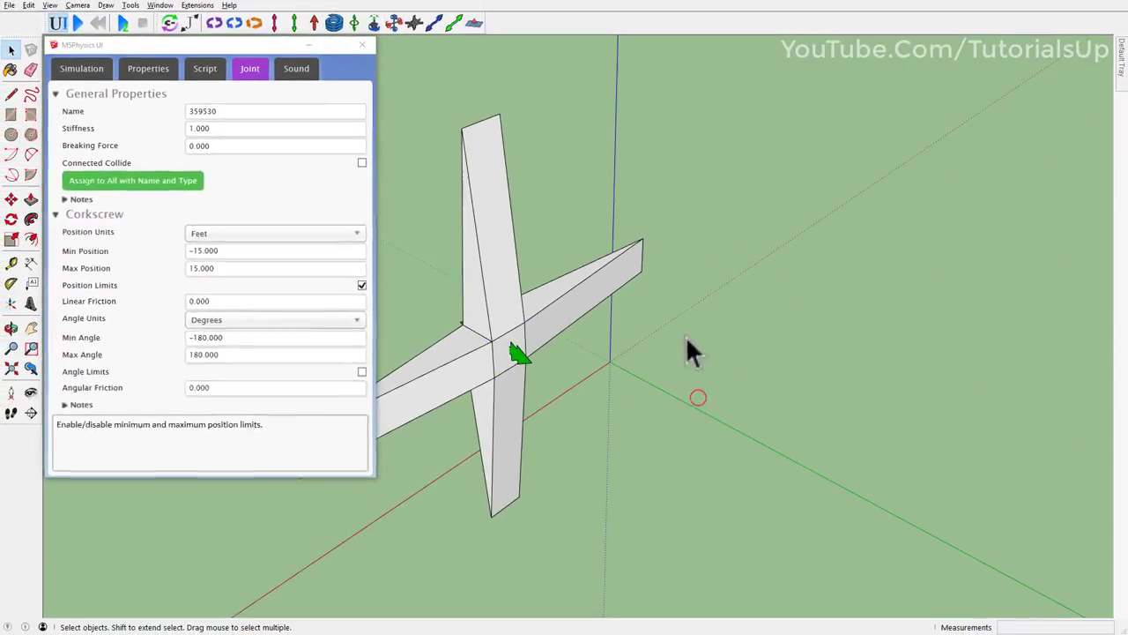
key(l)
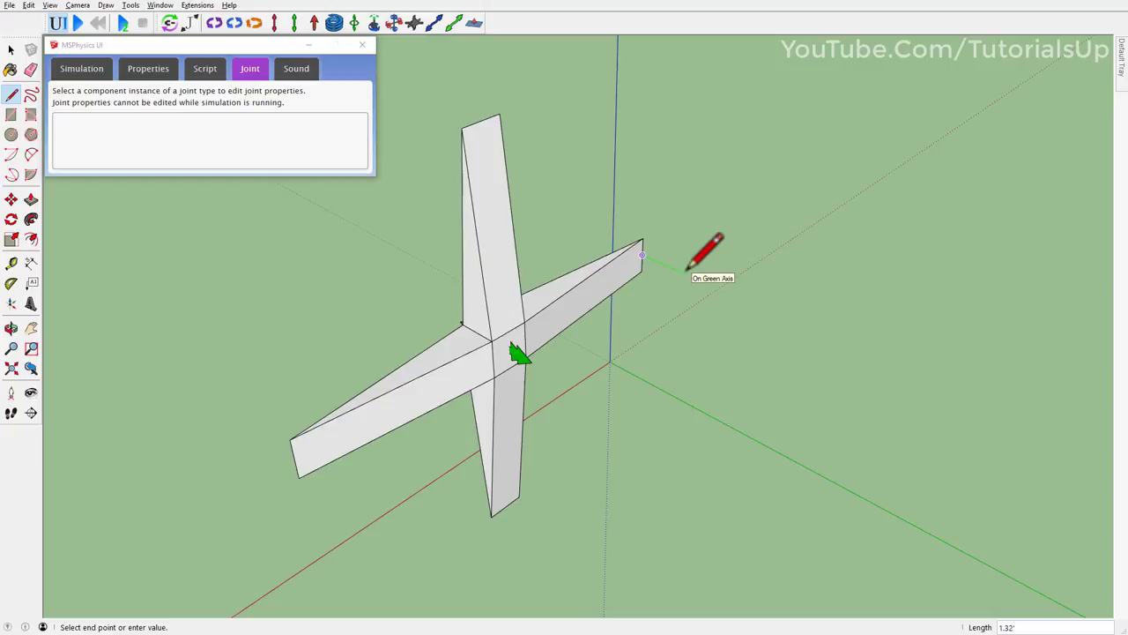
- Finish the reference line running from the wing tip along the green axis
click(629, 247)
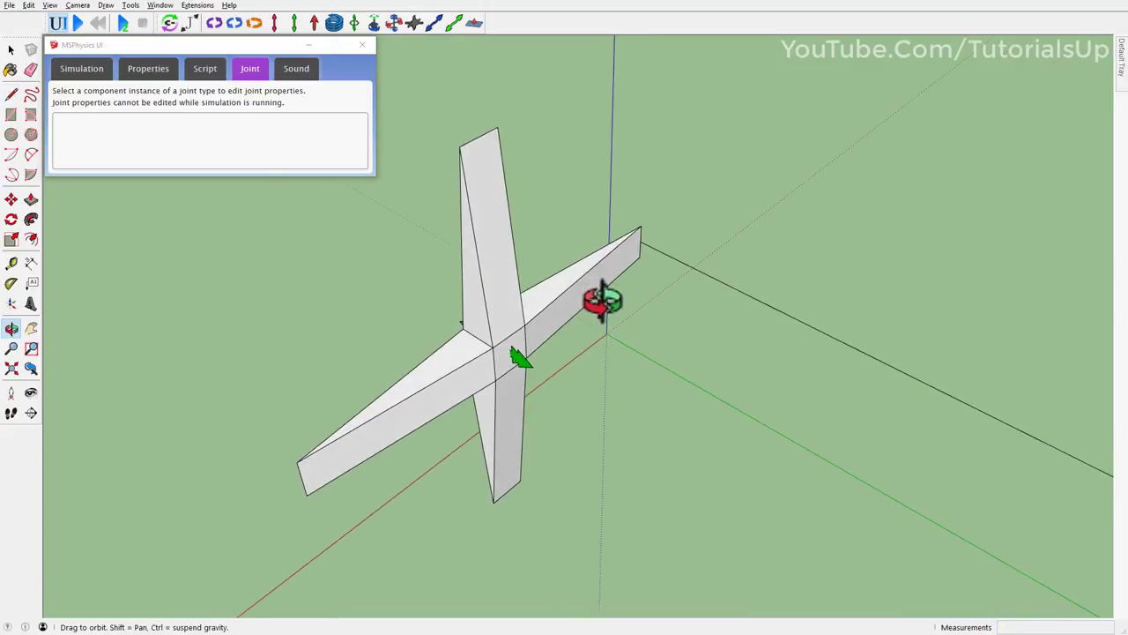
middle_drag(629, 246, 639, 238)
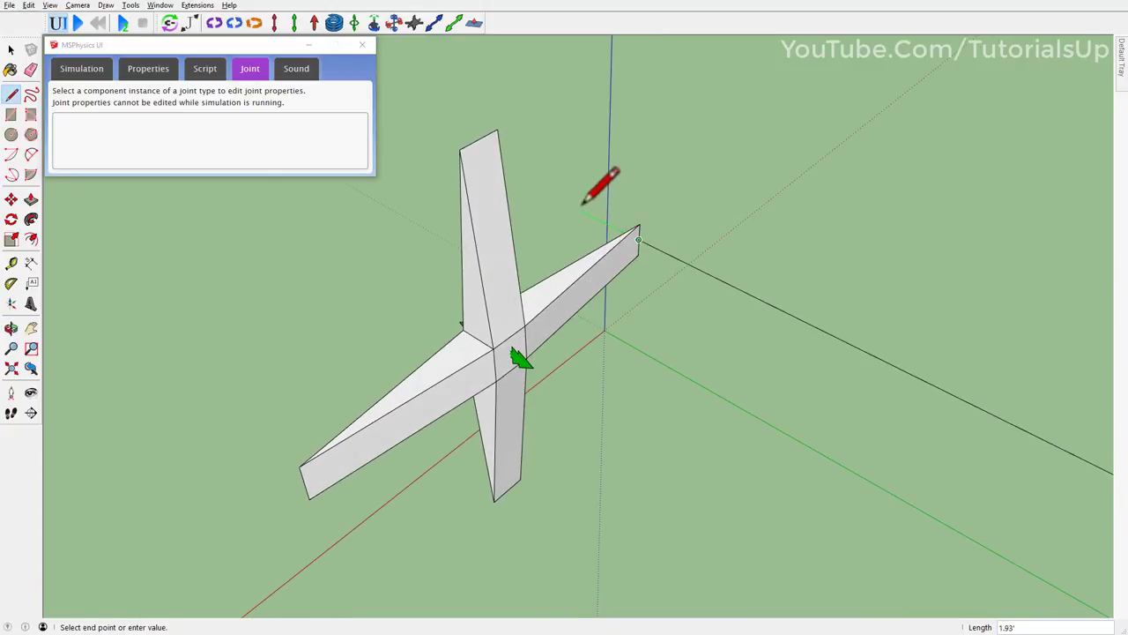
scroll(545, 241, down, 3)
middle_drag(545, 241, 591, 272)
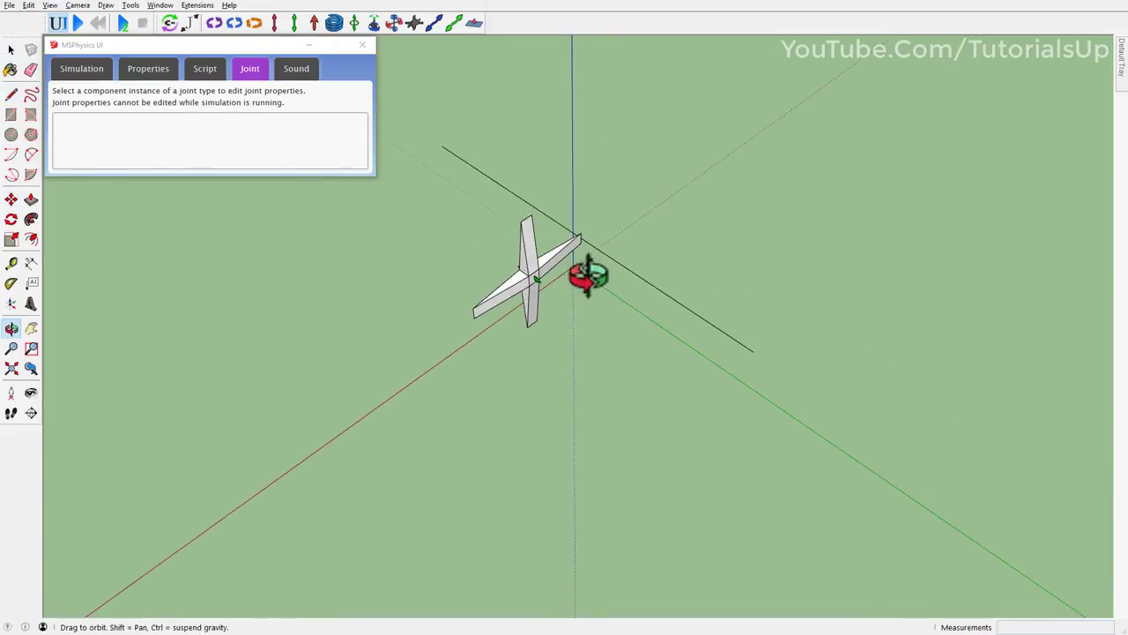
scroll(496, 202, up, 1)
scroll(616, 240, up, 1)
- Add two 15.00' dimensions along the reference line to mark the travel range
key(d)
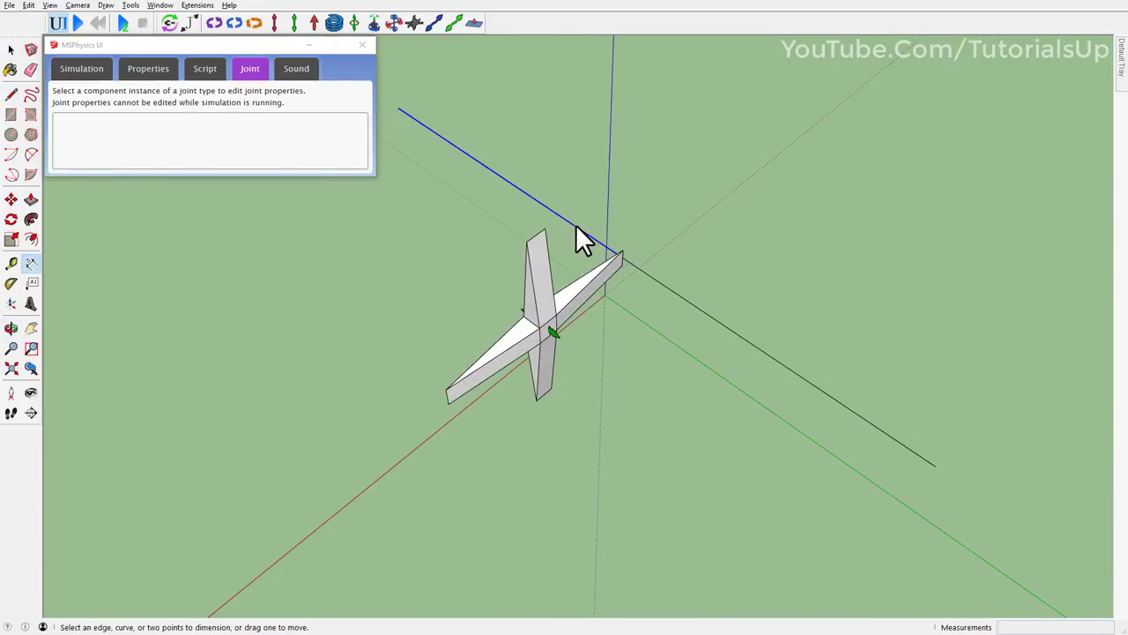
click(576, 224)
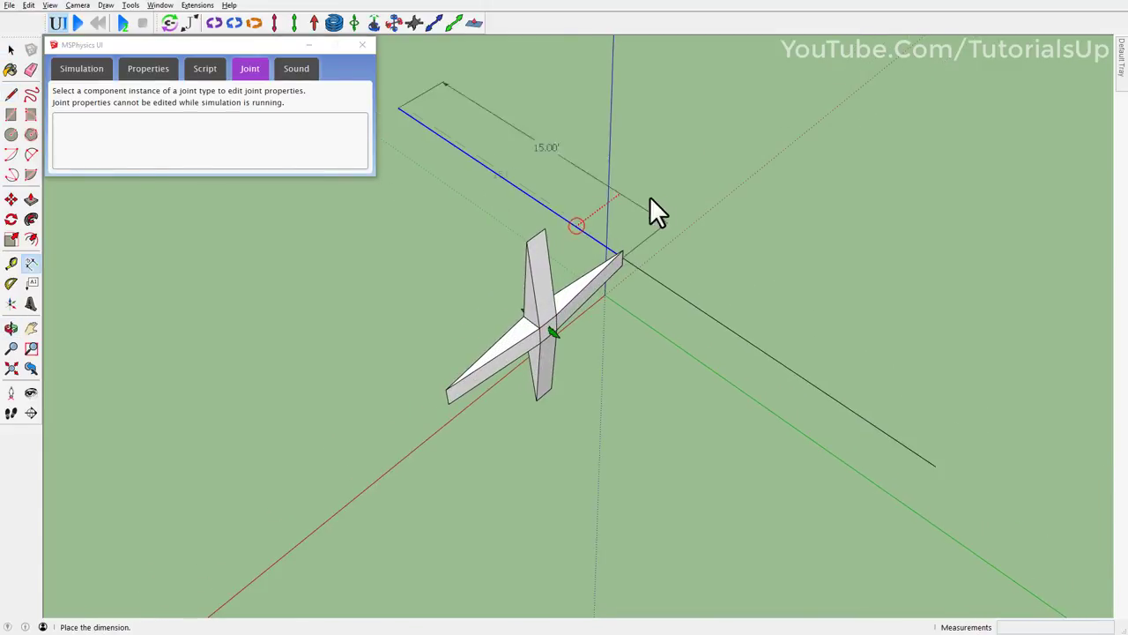
click(707, 314)
click(760, 265)
middle_drag(760, 265, 753, 316)
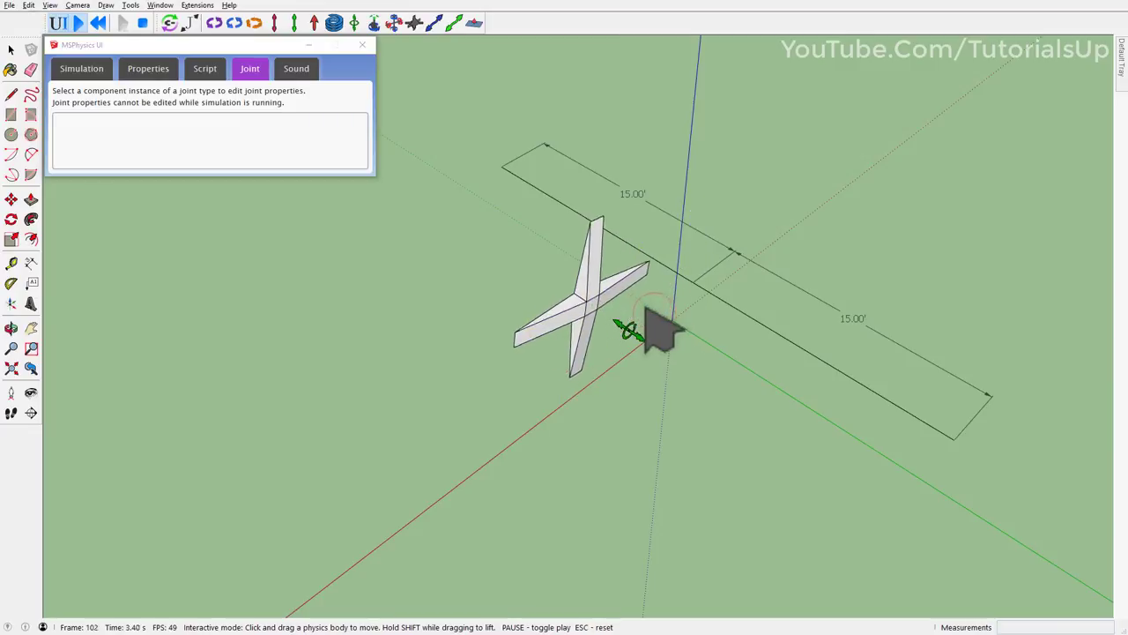
- Pull the cross along the corkscrew joint in simulation, then reset it to the start
mouse_move(659, 319)
mouse_down()
mouse_move(449, 176)
mouse_move(602, 264)
mouse_move(781, 432)
mouse_move(630, 297)
mouse_move(604, 373)
mouse_move(768, 466)
mouse_up()
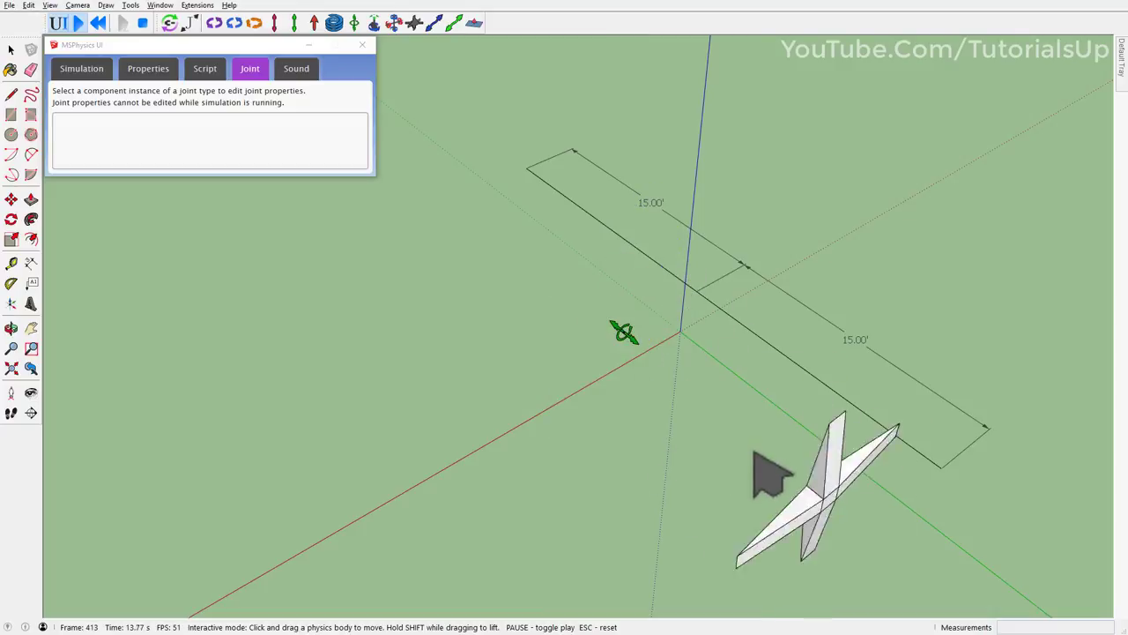
mouse_move(768, 466)
middle_down()
mouse_move(206, 486)
mouse_move(340, 456)
middle_up()
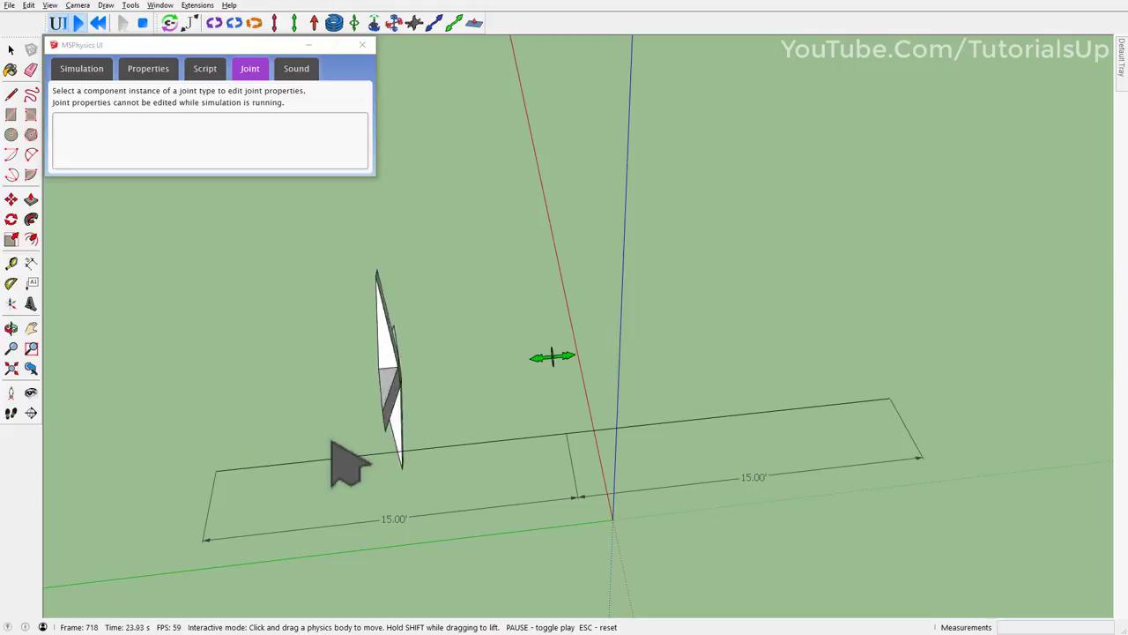
click(103, 23)
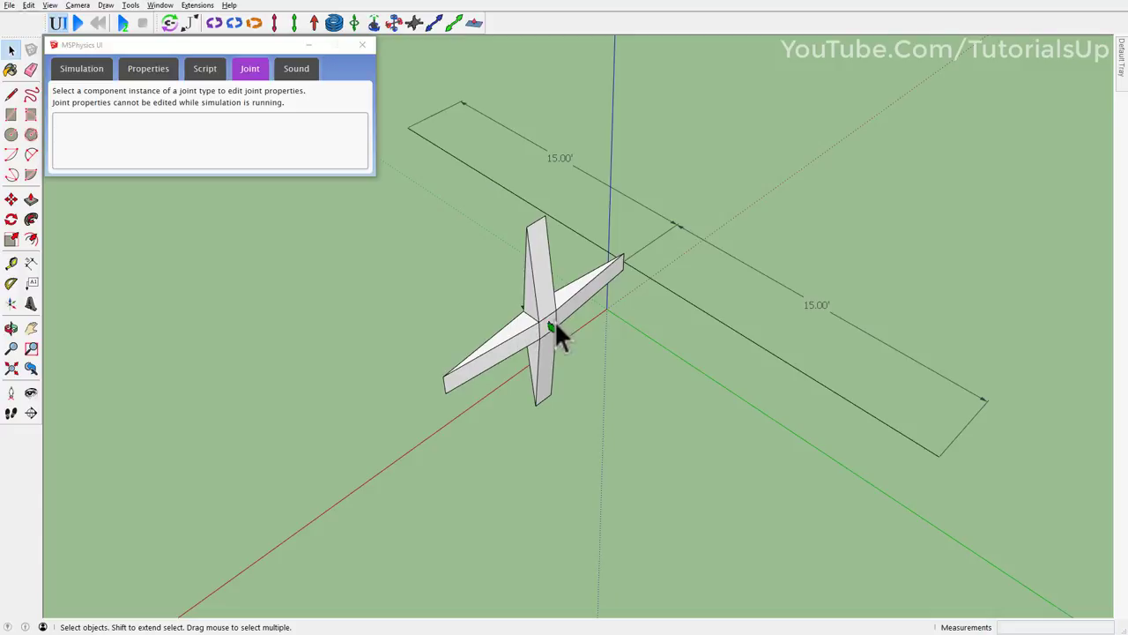
- Select the corkscrew joint, enable Position Limits, and set Linear Friction to 500
click(556, 333)
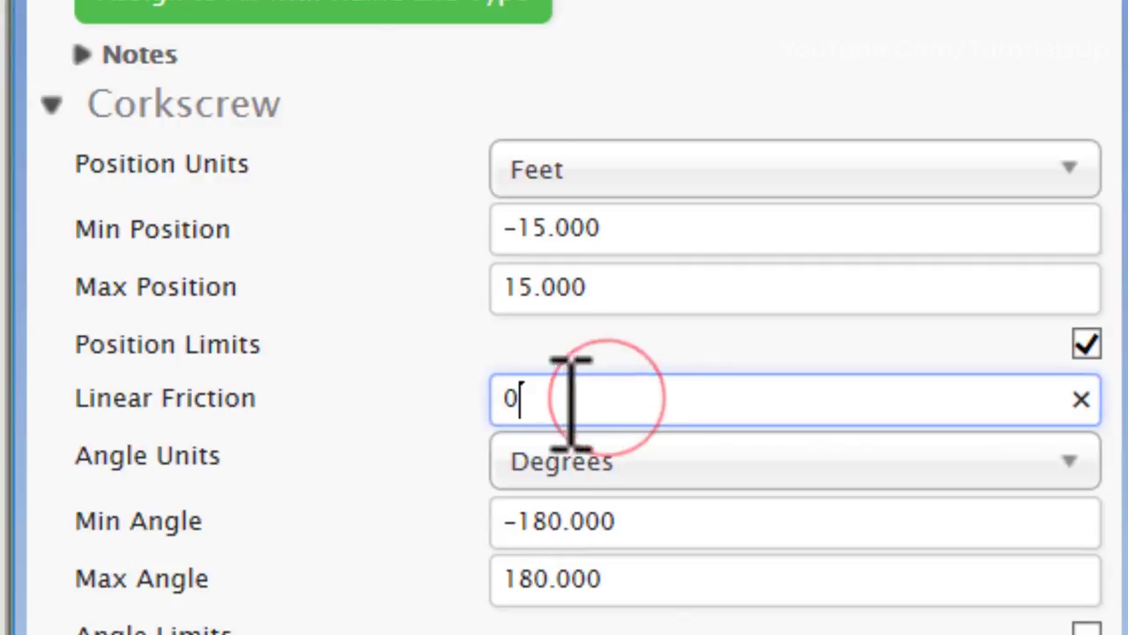
drag(574, 396, 453, 453)
text(500)
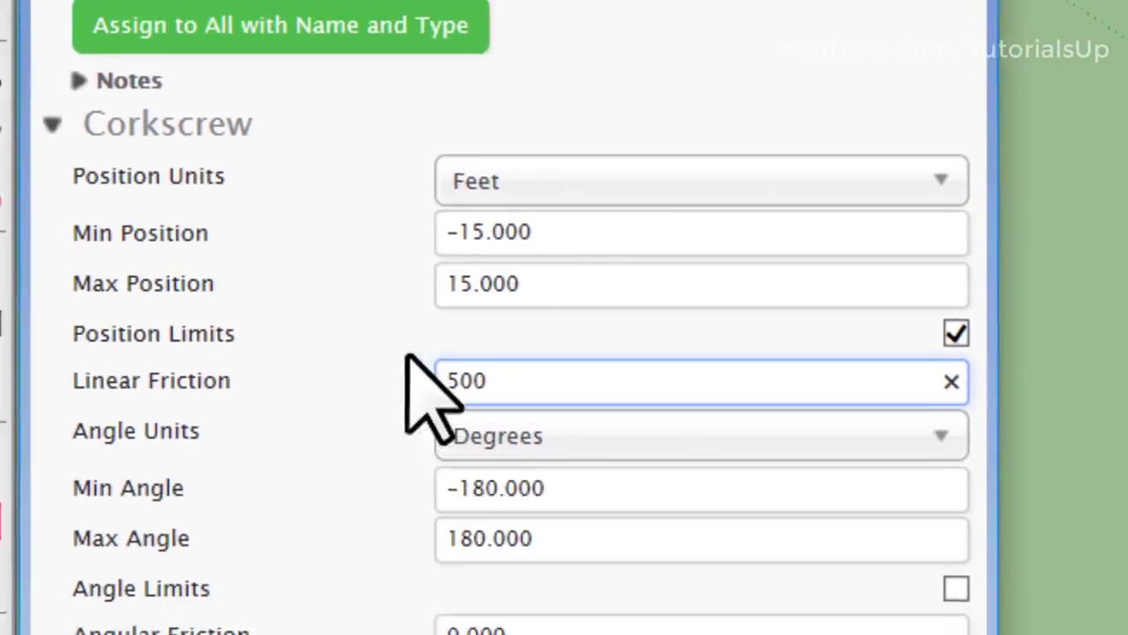
click(454, 365)
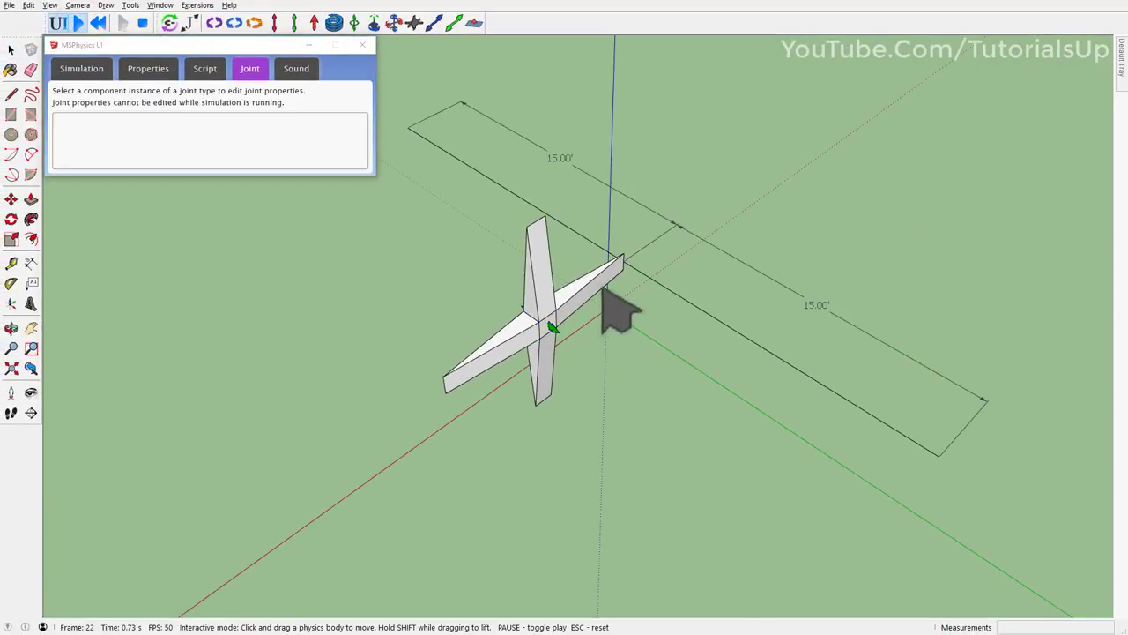
- With Linear Friction 1500 and Position Limits off, fling the cross in simulation, then reset
mouse_move(617, 303)
mouse_down()
mouse_move(615, 379)
mouse_move(593, 339)
mouse_up()
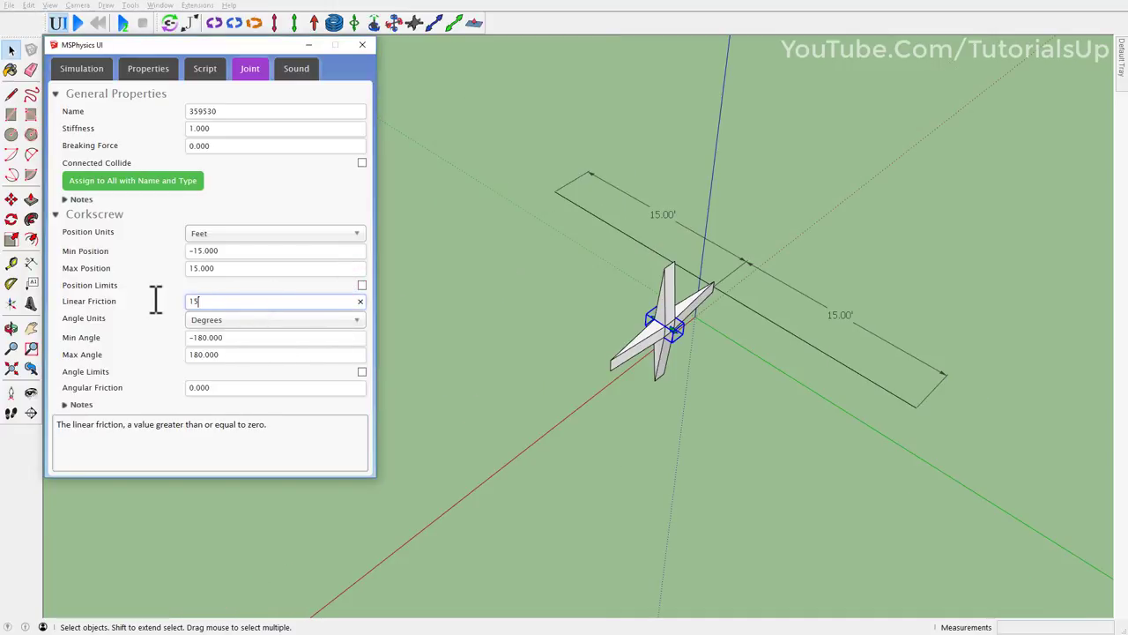
click(78, 31)
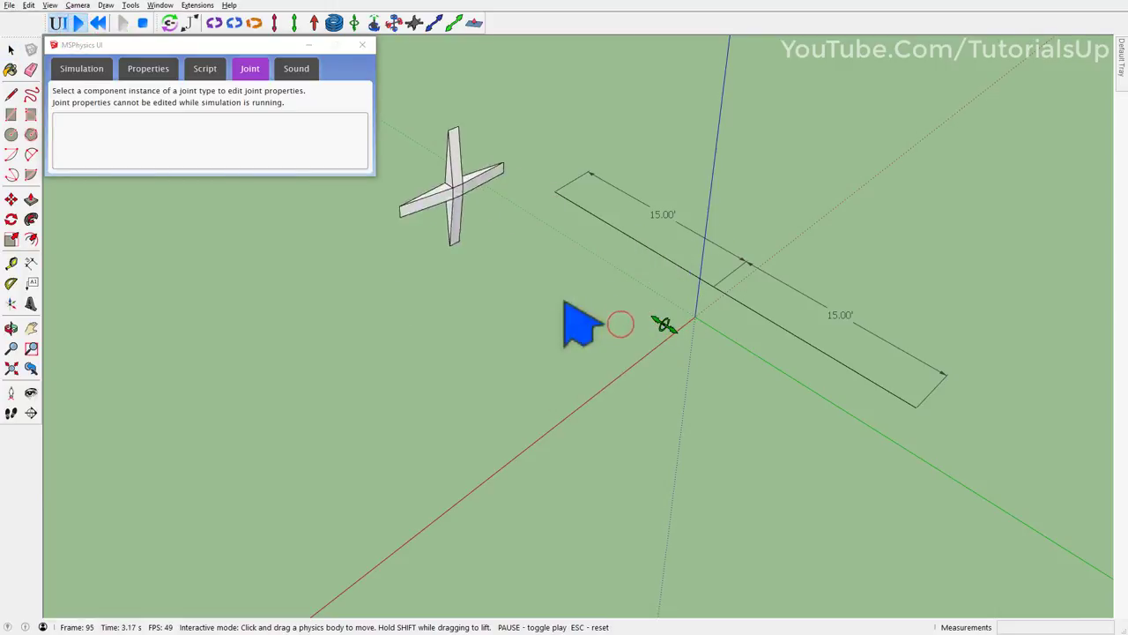
middle_drag(579, 322, 834, 359)
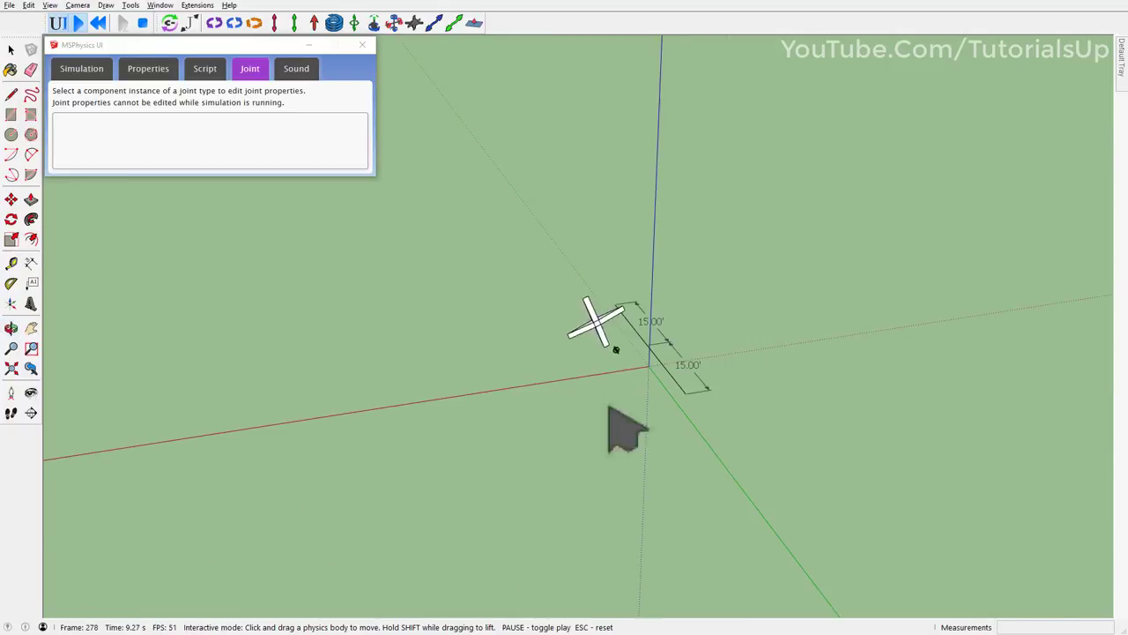
click(704, 490)
drag(704, 490, 648, 445)
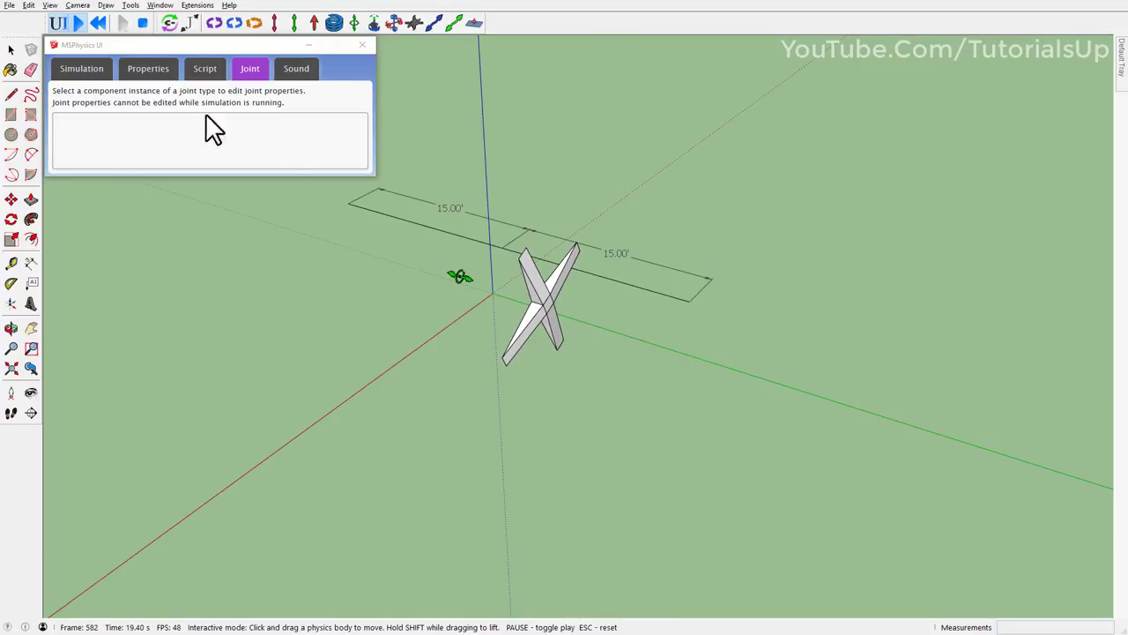
click(102, 26)
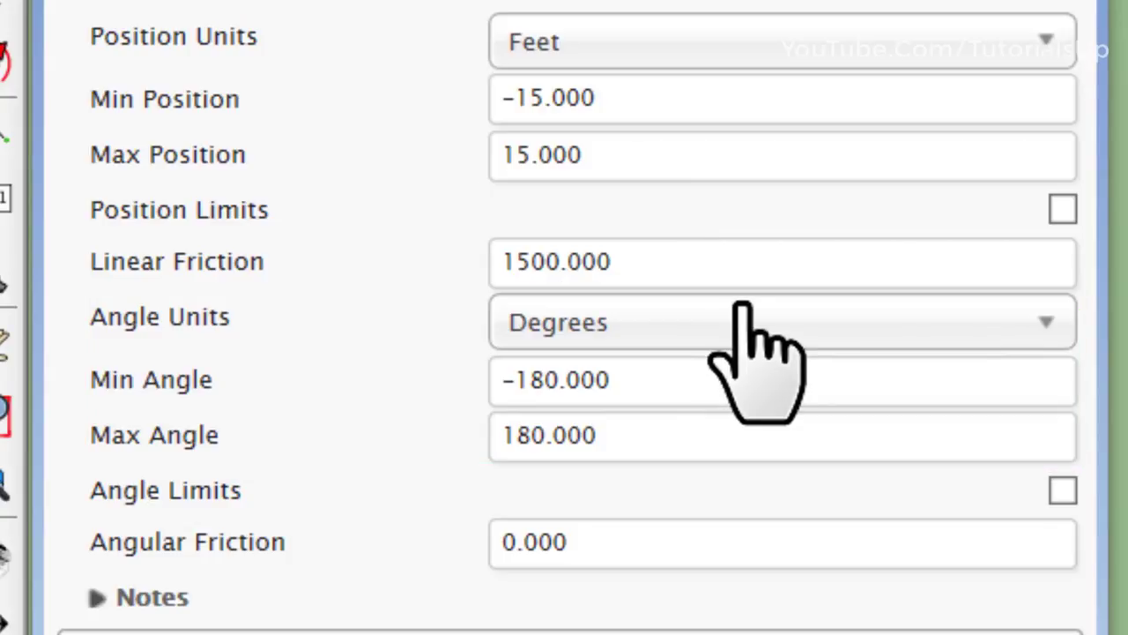
- Enable Angle Limits in degrees with Min Angle -90 and Max Angle 90
click(721, 322)
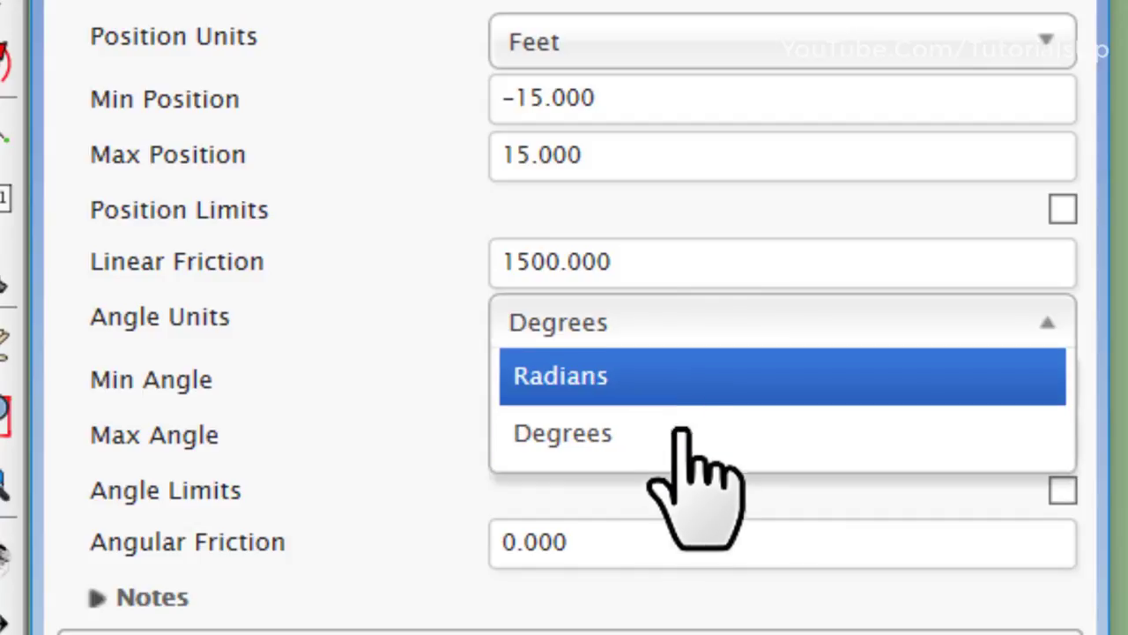
click(680, 433)
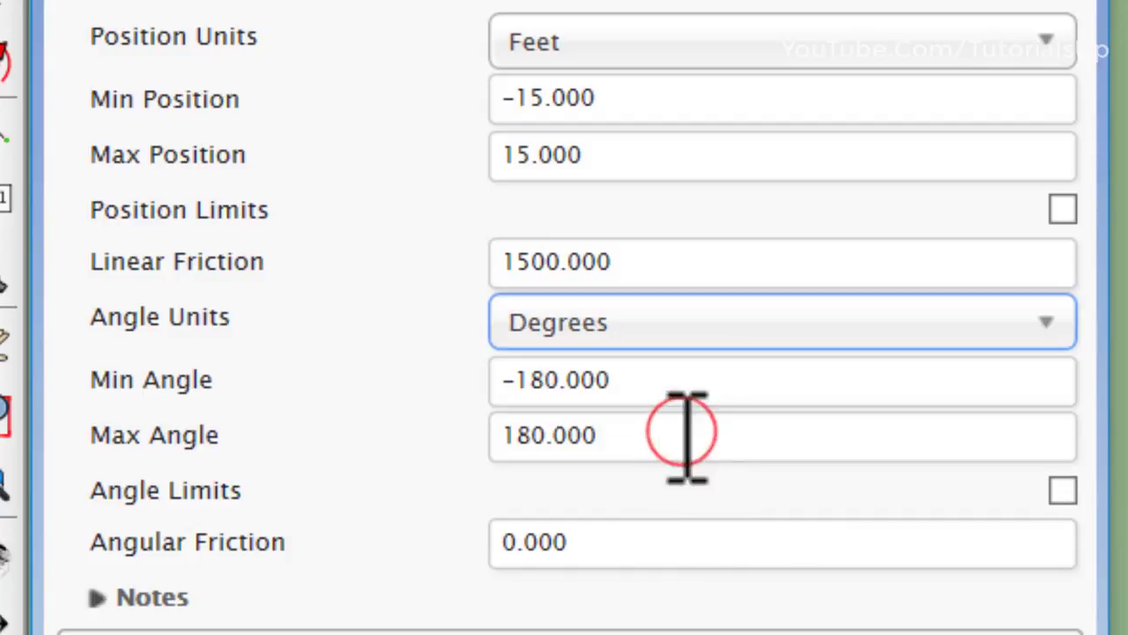
click(785, 390)
text(-90)
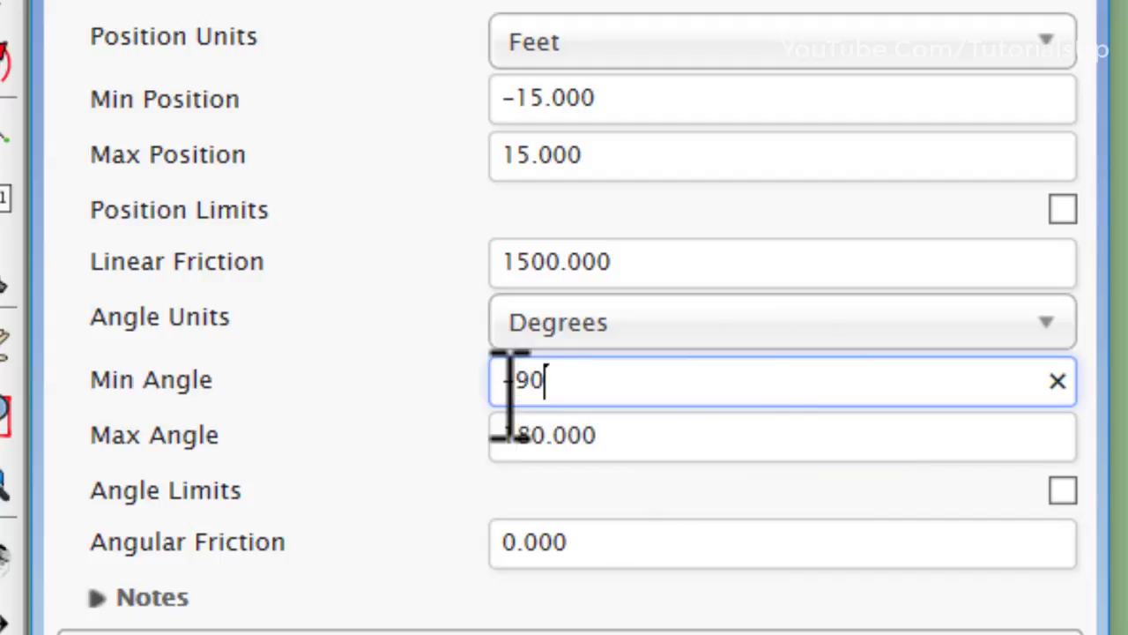
click(645, 425)
text(90)
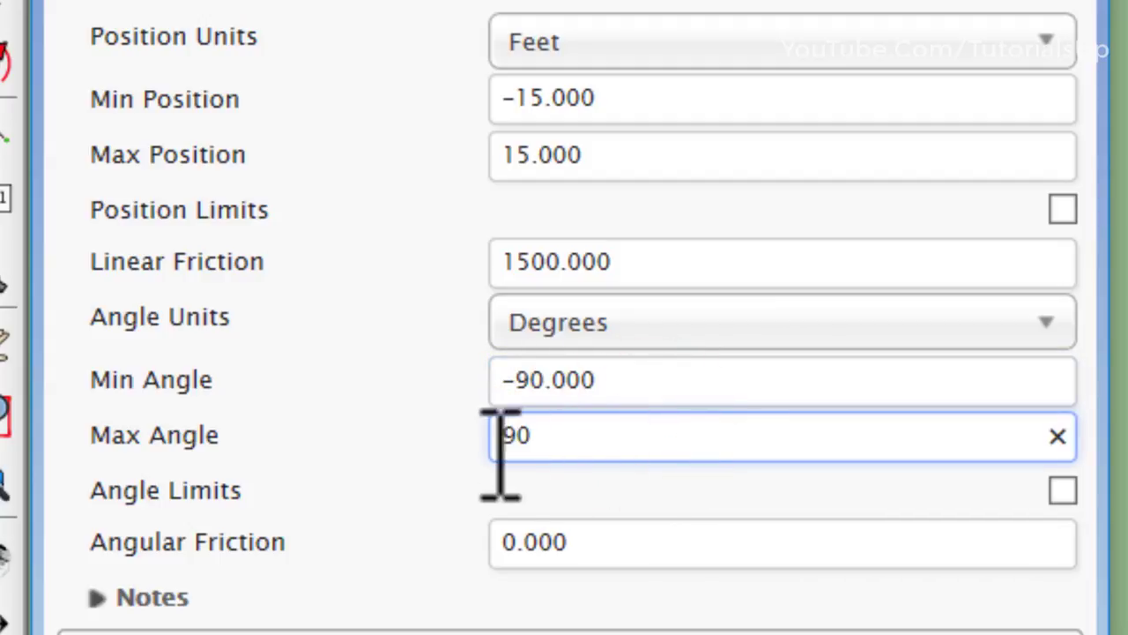
click(458, 453)
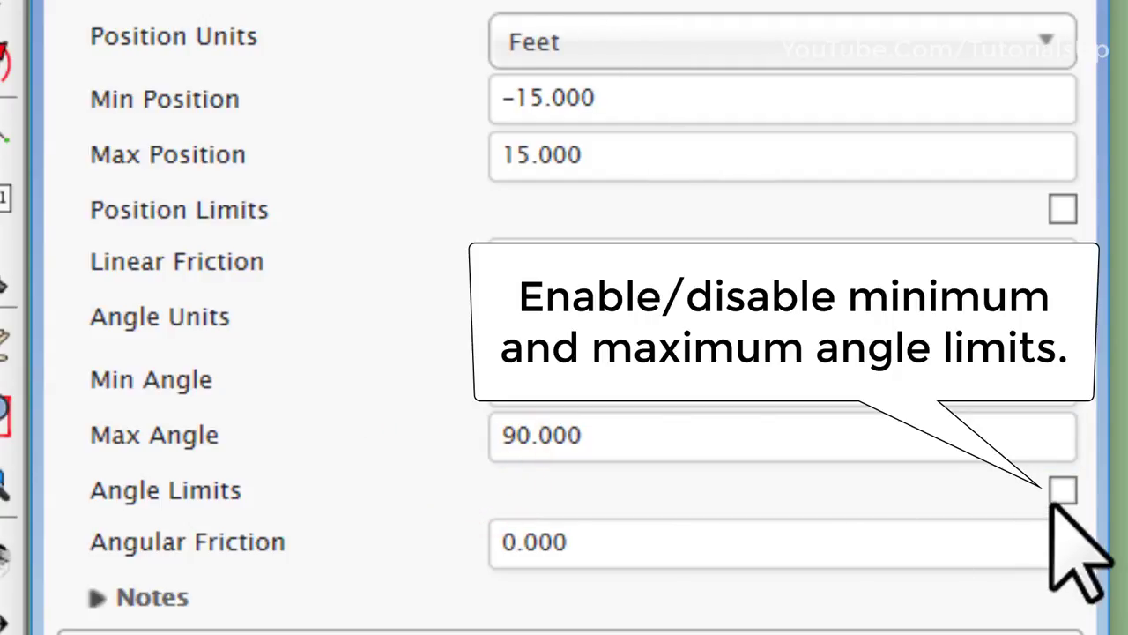
click(1058, 493)
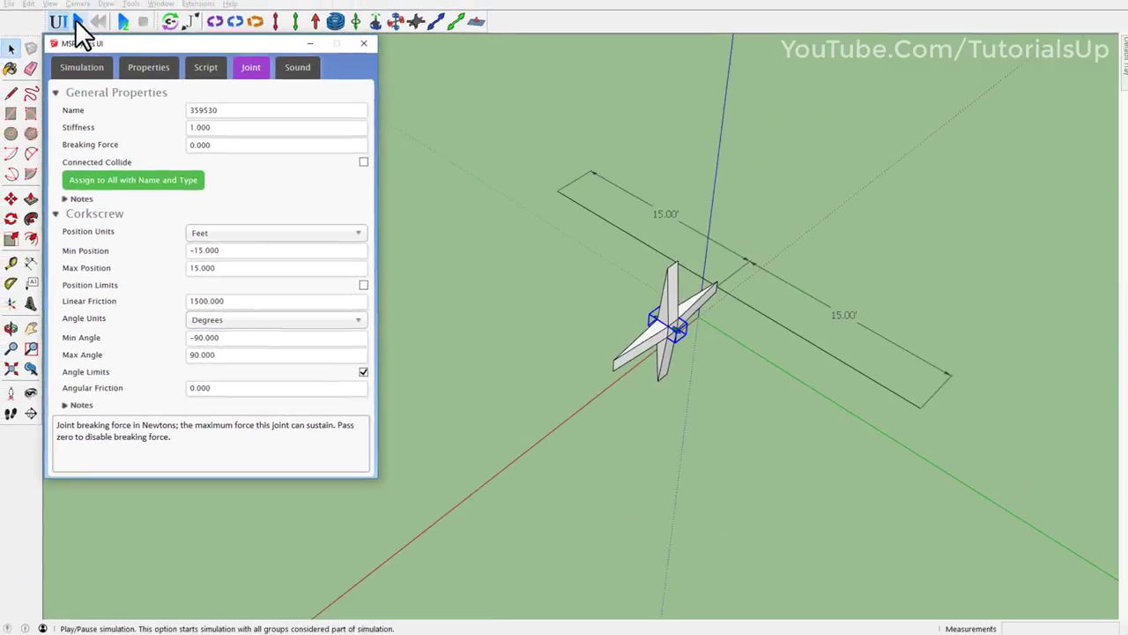
- Twist the cross on its joint in the simulation, then reset it
mouse_move(792, 432)
middle_down()
mouse_move(566, 259)
mouse_move(730, 357)
middle_up()
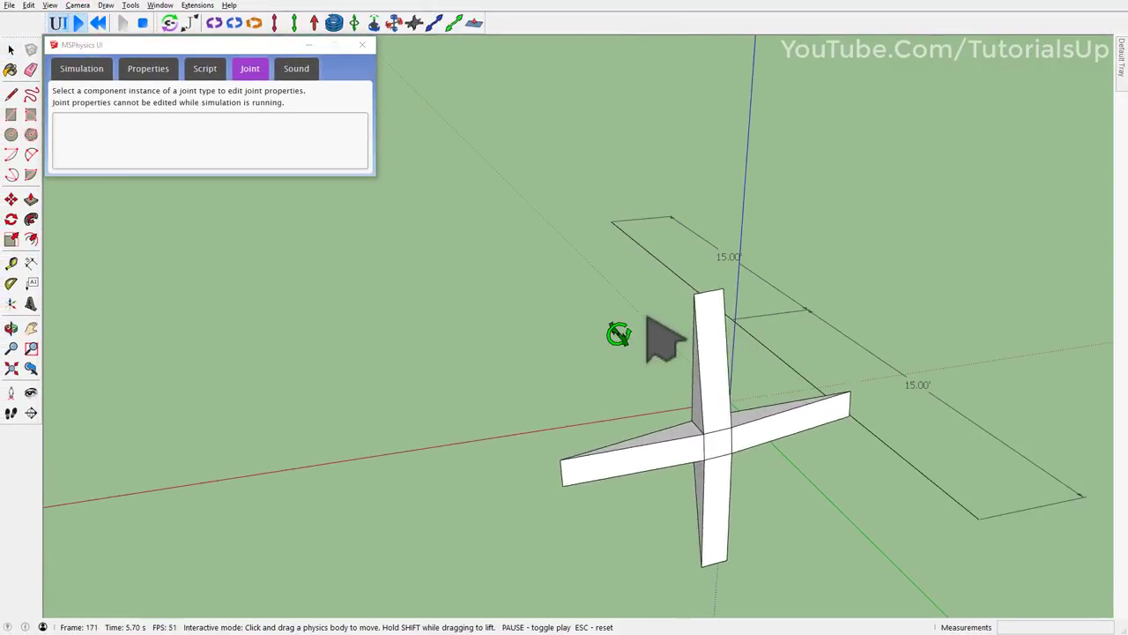
mouse_move(798, 391)
mouse_down()
mouse_move(737, 353)
mouse_move(632, 387)
mouse_move(654, 365)
mouse_move(681, 362)
mouse_up()
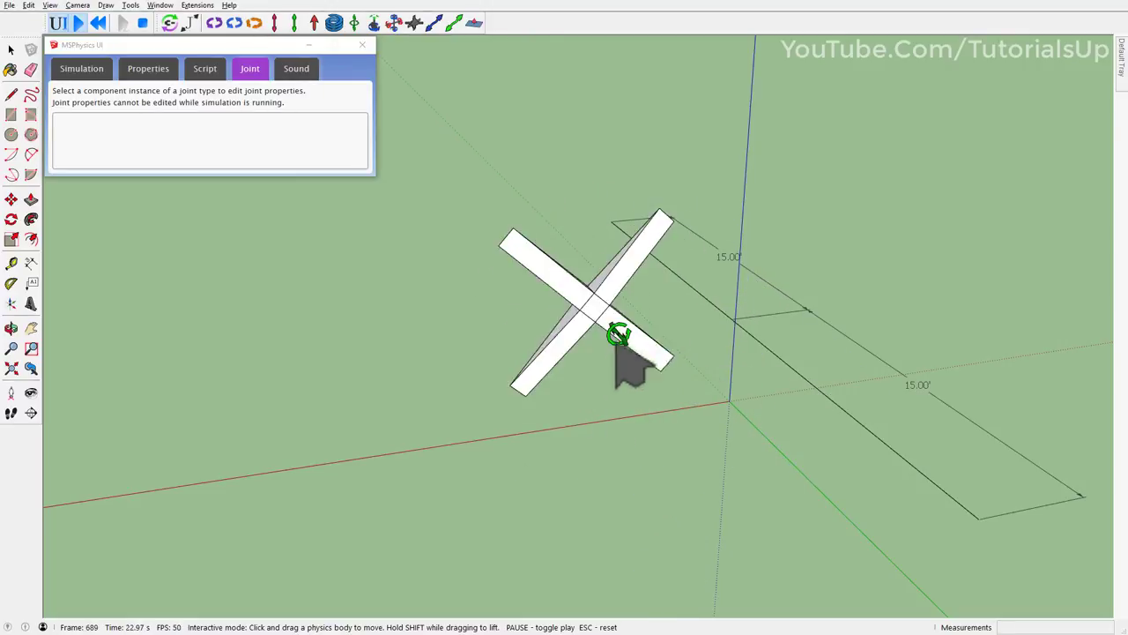
click(99, 24)
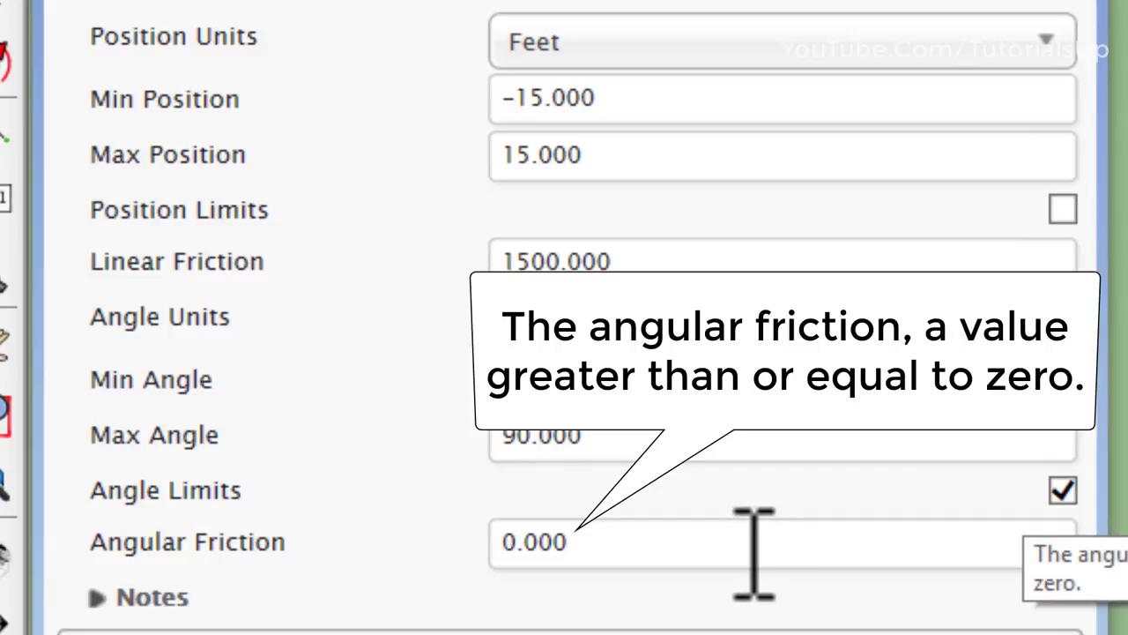
- Set Angular Friction to 1500, run the simulation, and reset it
drag(764, 557, 353, 549)
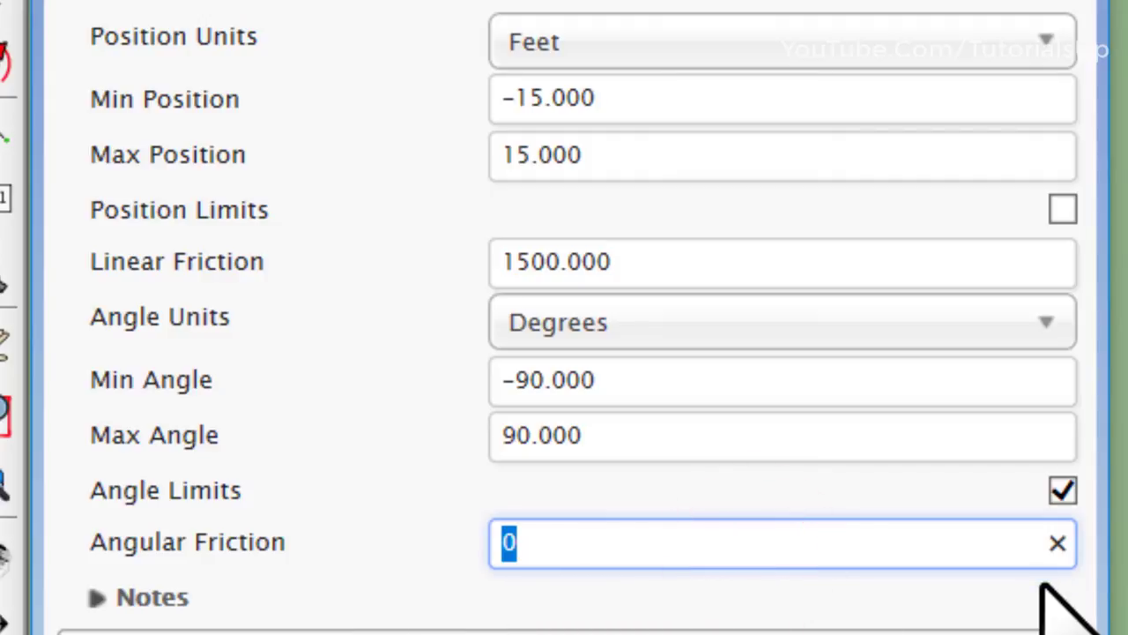
text(1500)
click(794, 486)
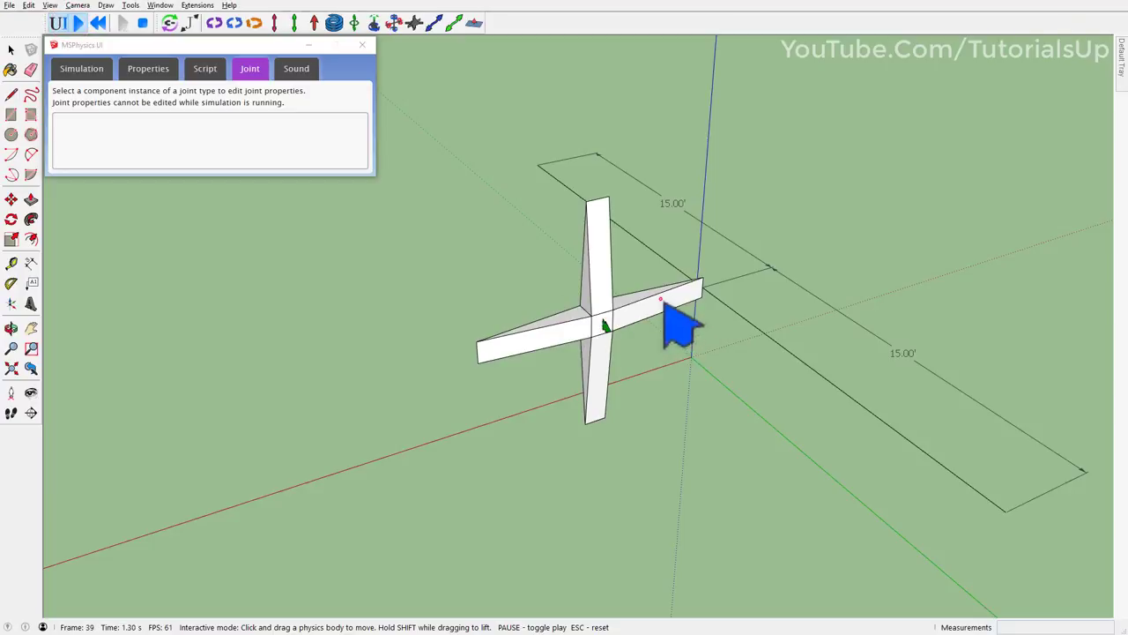
middle_drag(601, 335, 763, 374)
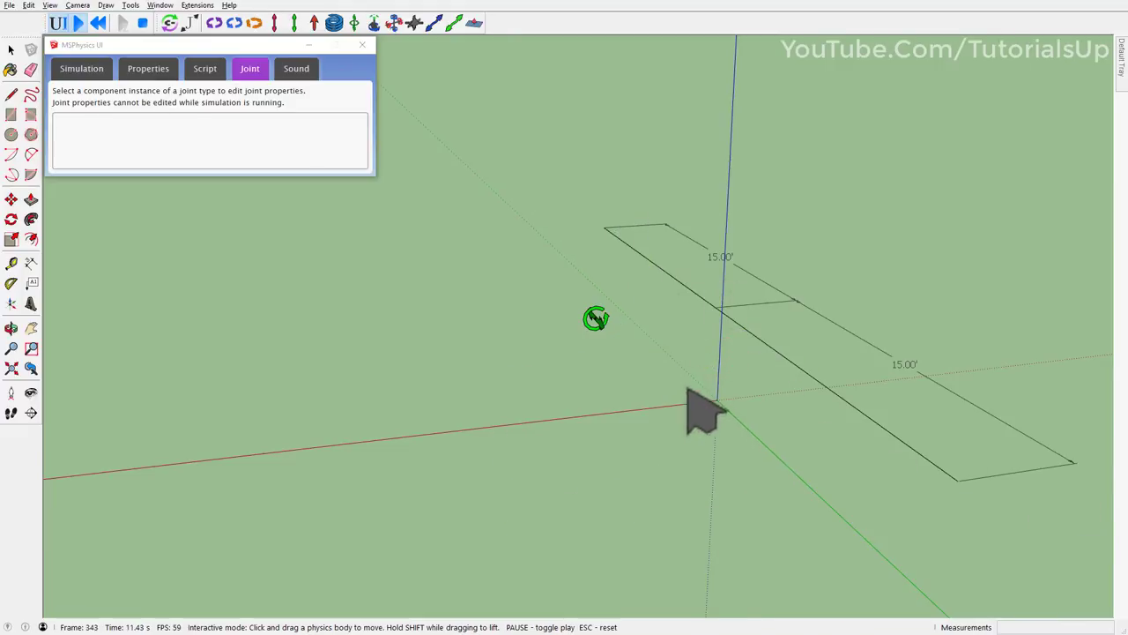
key(Escape)
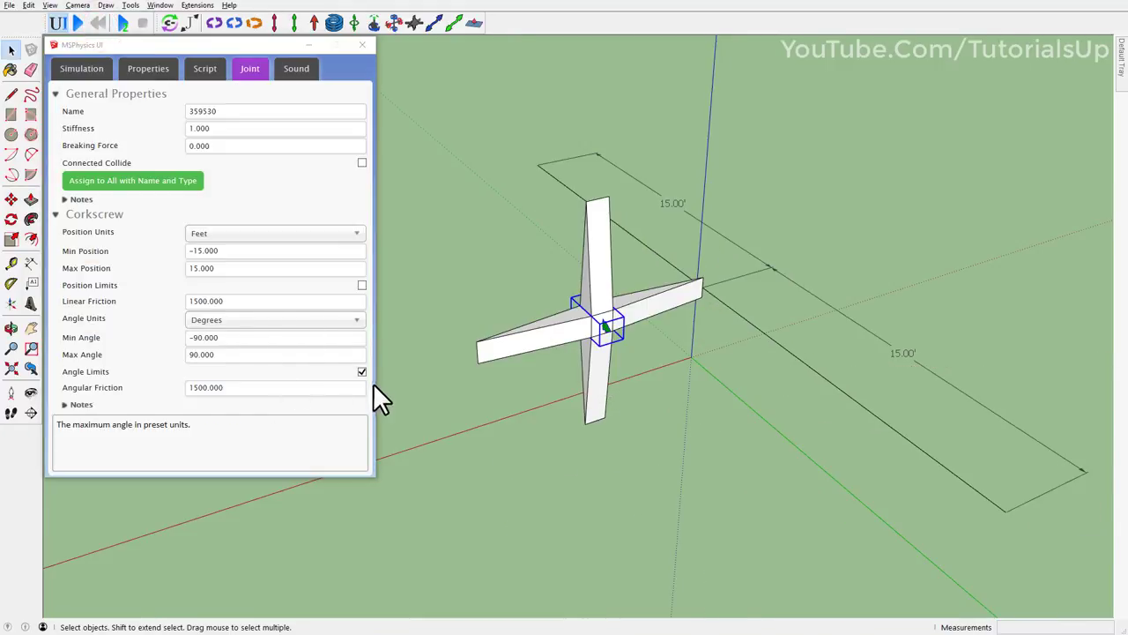
- Turn off Angle Limits, rerun the twisting test, reset, and select Angular Friction for editing
click(362, 372)
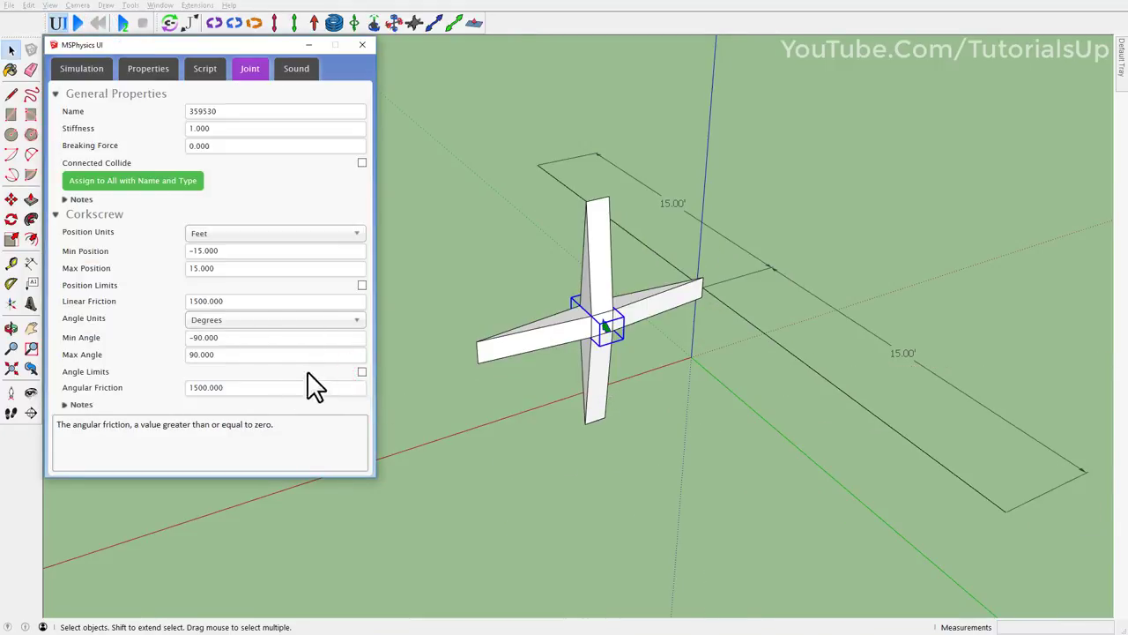
click(78, 23)
mouse_move(675, 318)
mouse_down()
mouse_move(668, 365)
mouse_move(617, 382)
mouse_up()
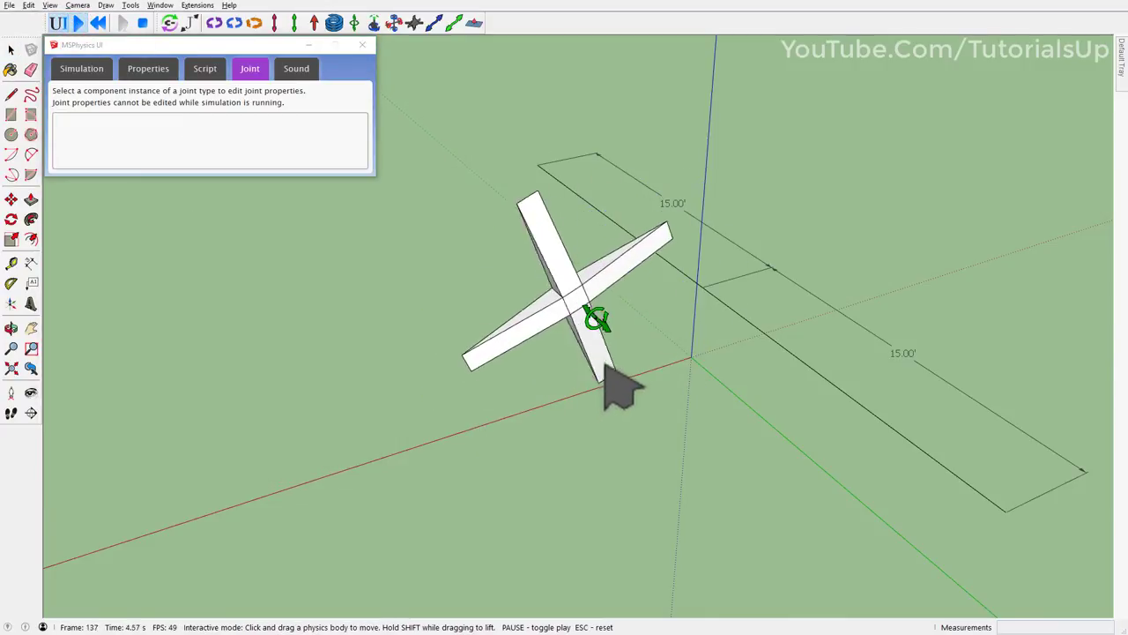
mouse_move(623, 297)
mouse_down()
mouse_move(614, 373)
mouse_move(480, 362)
mouse_up()
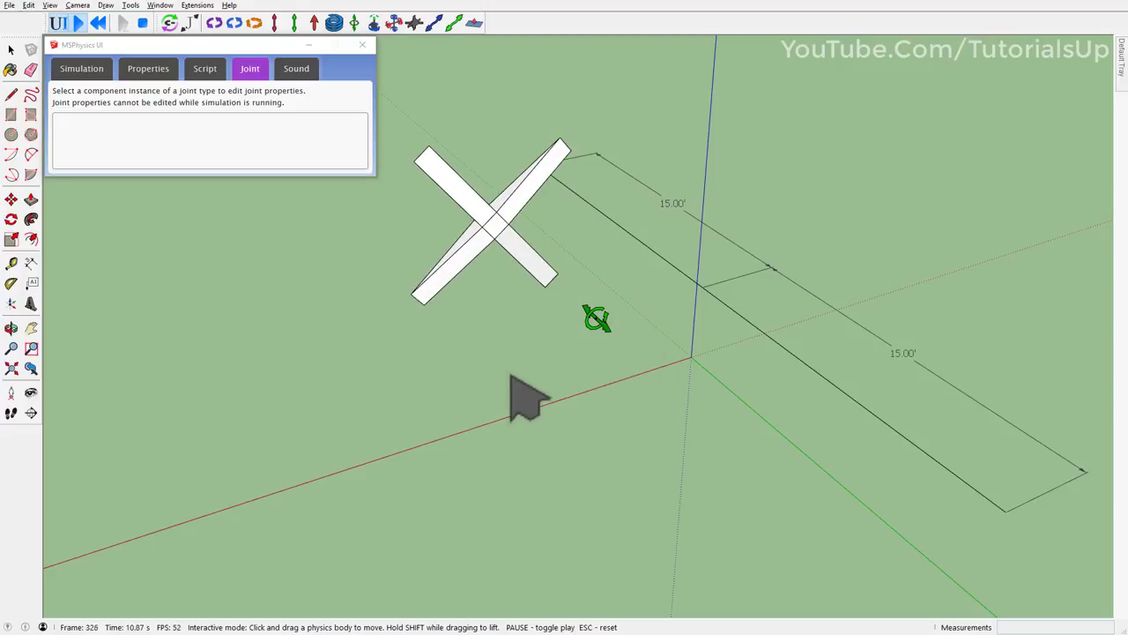
click(98, 23)
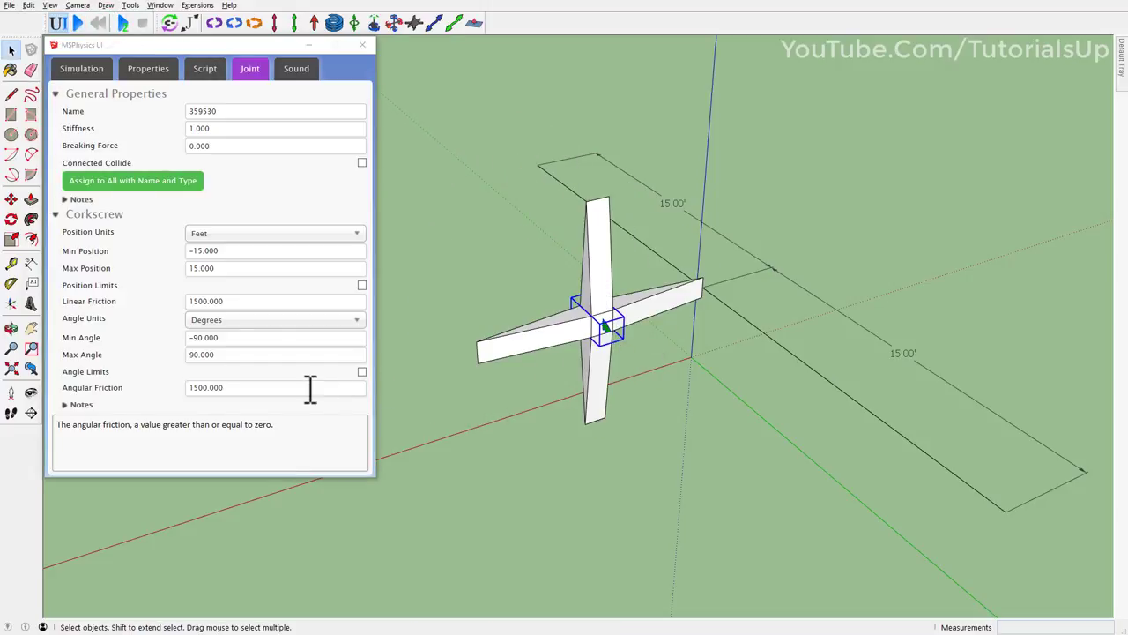
click(306, 388)
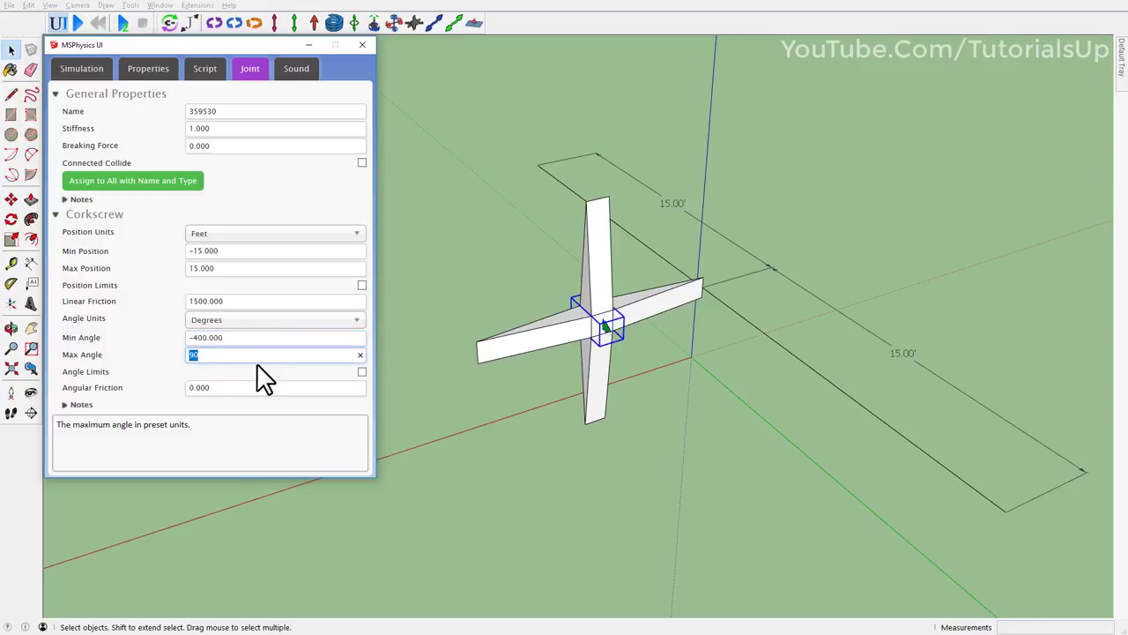
- Set Max Angle to 400 and spin the cross in the running simulation
text(400)
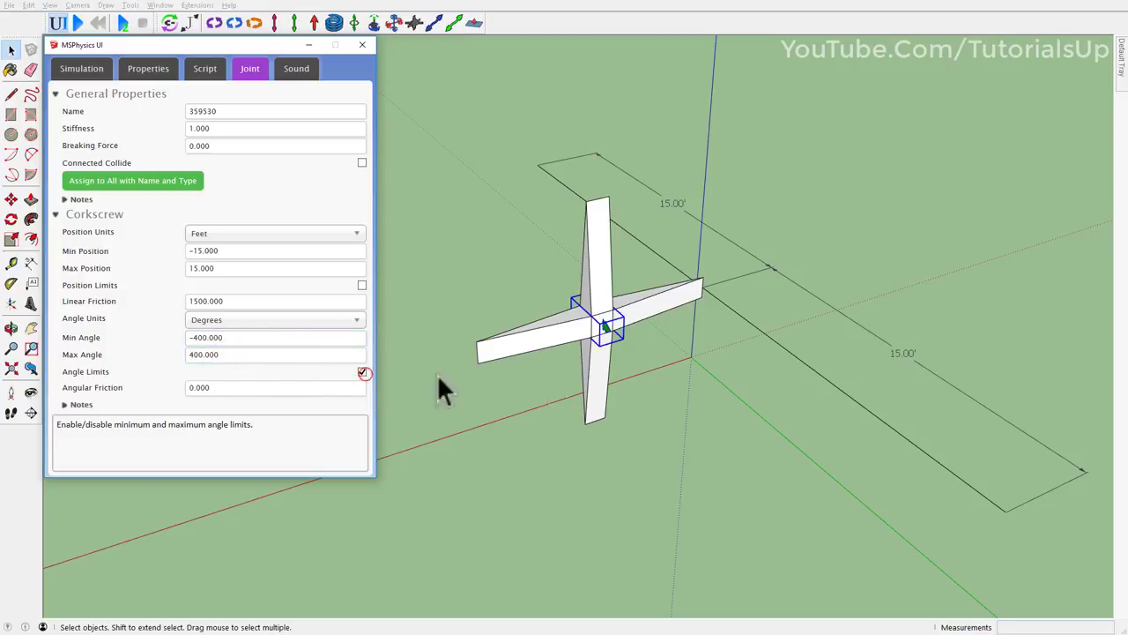
click(78, 23)
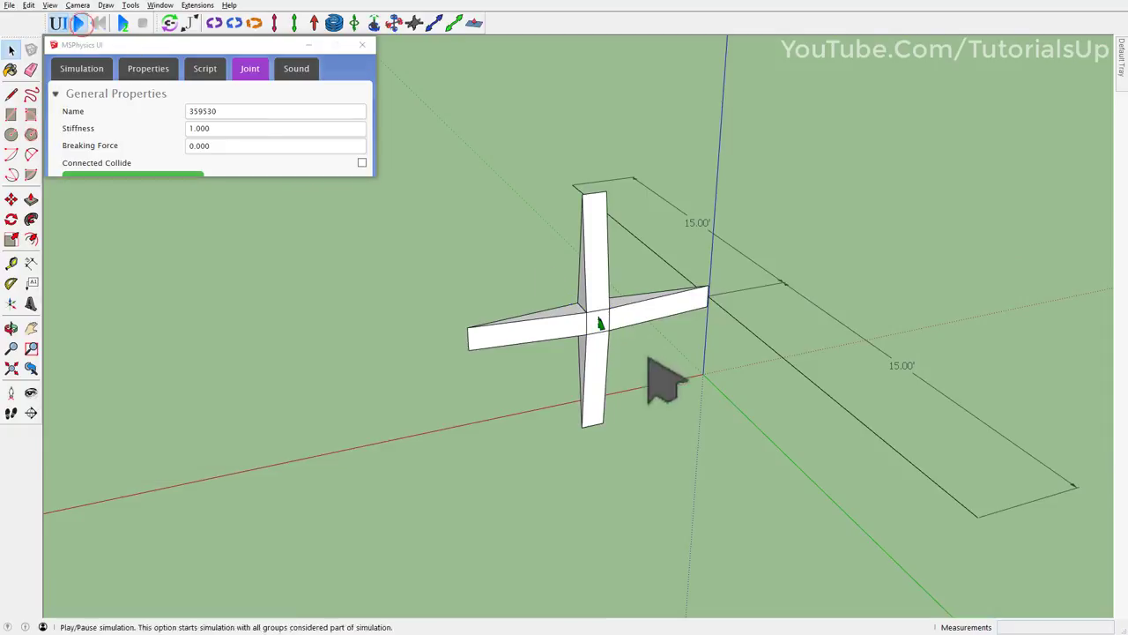
drag(659, 308, 667, 327)
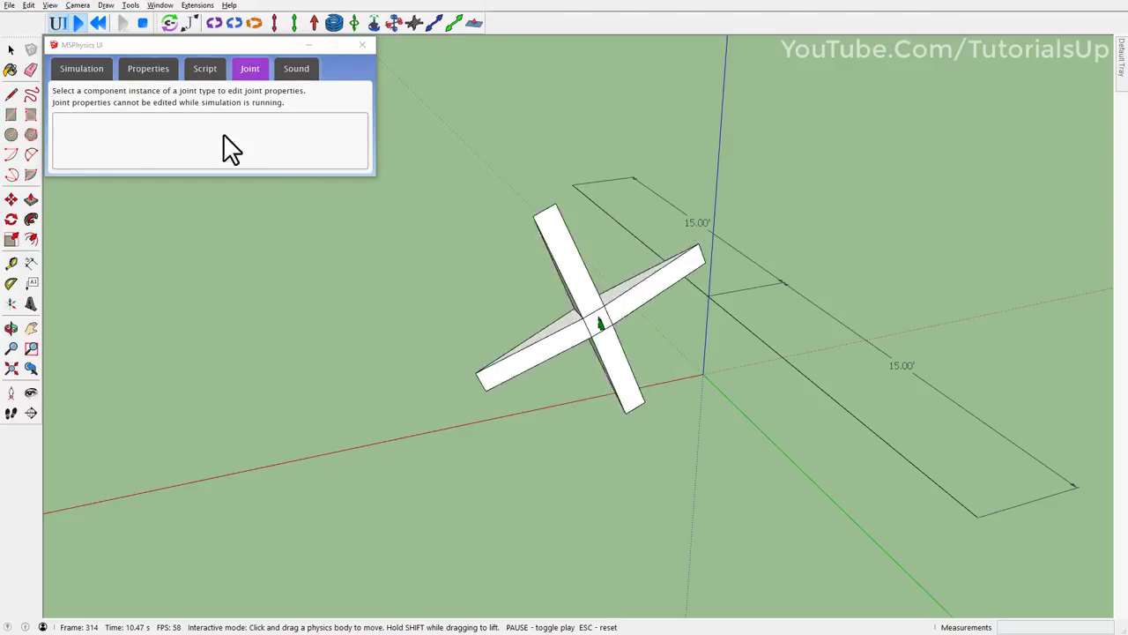
- Reset, widen the limits to ±1000 degrees, and spin the cross again in simulation
click(100, 23)
click(220, 338)
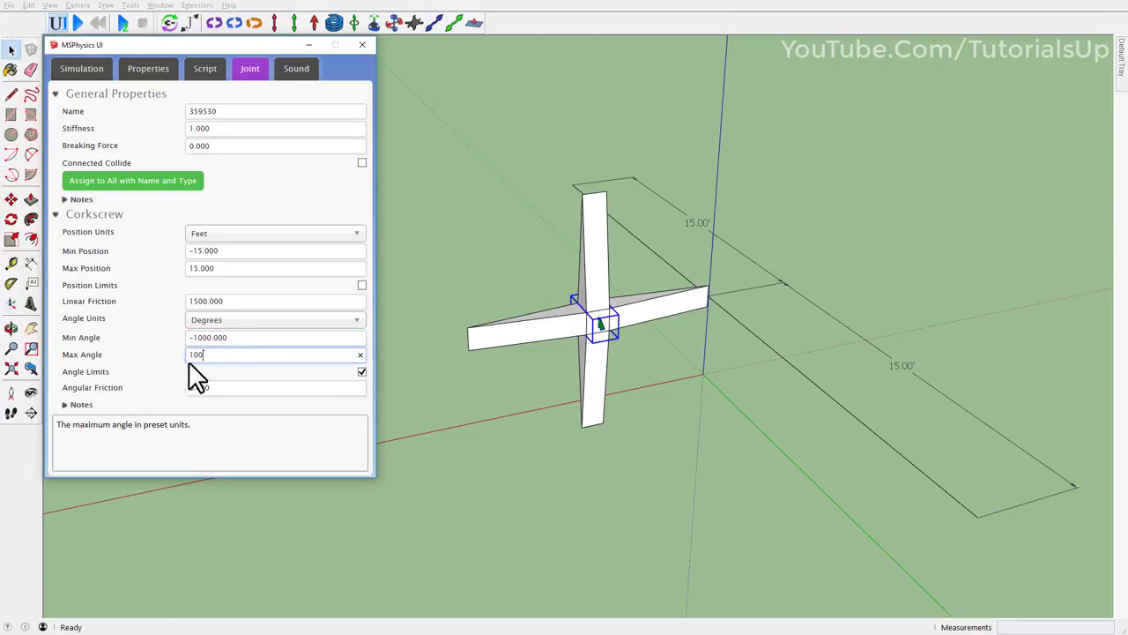
click(78, 23)
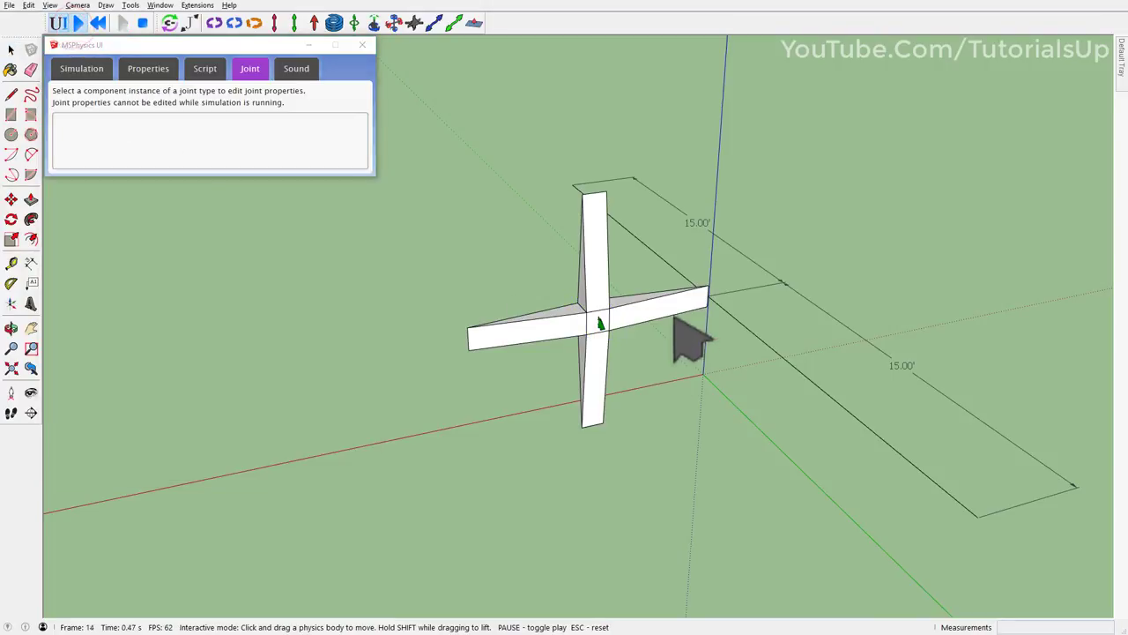
click(673, 309)
drag(672, 333, 641, 453)
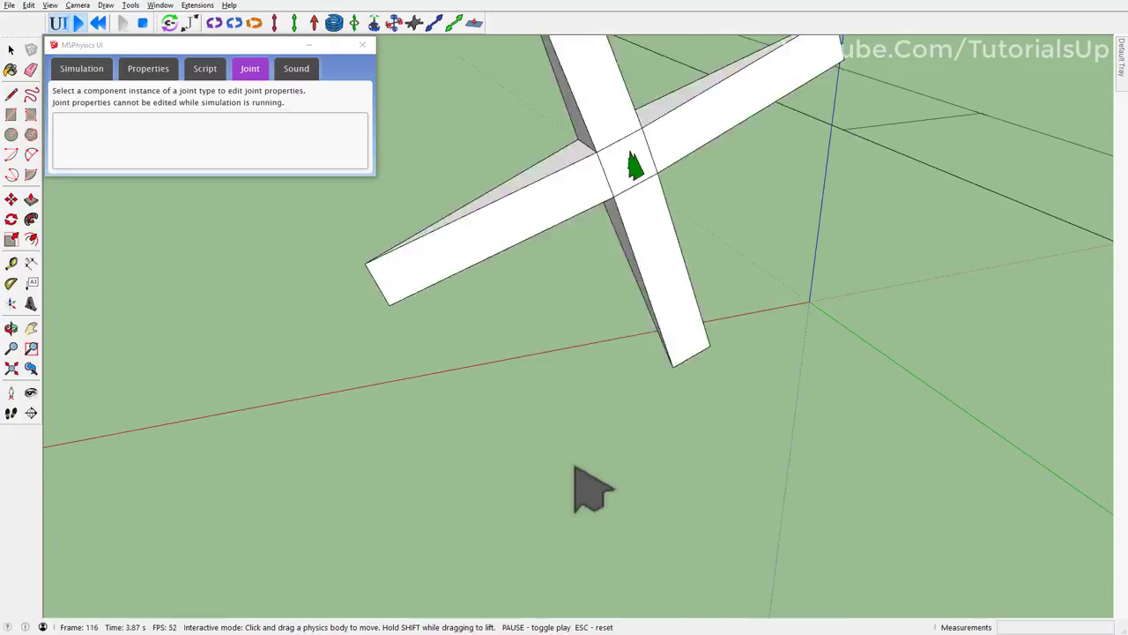
scroll(617, 438, up, 3)
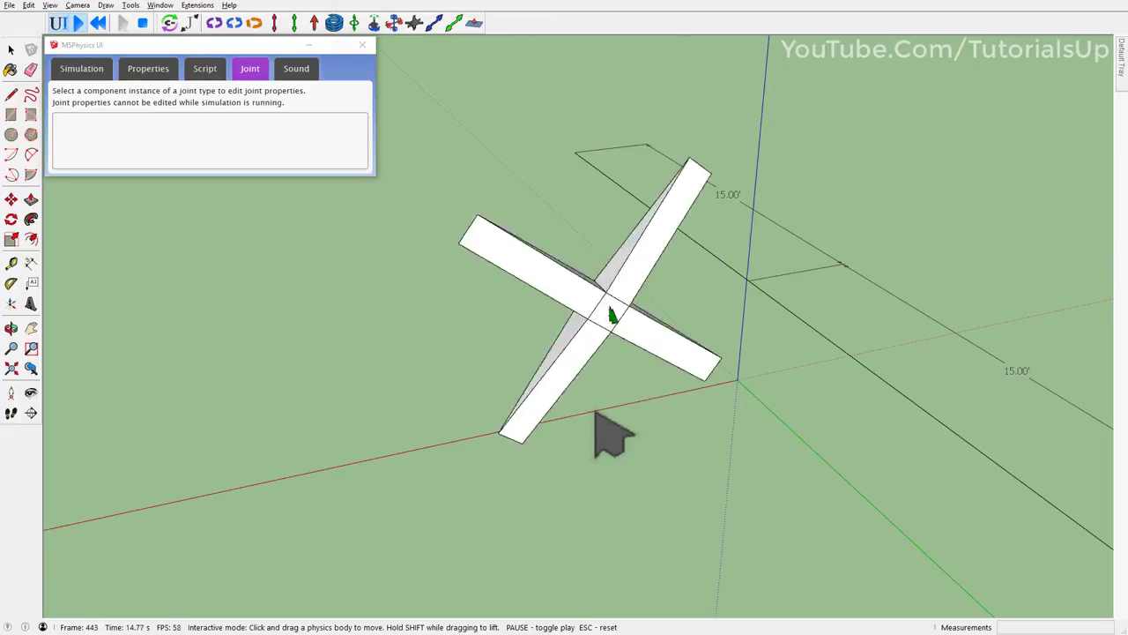
- Reset the simulation so the cross stands upright, deselect the joint, and orbit the view
click(99, 24)
click(698, 486)
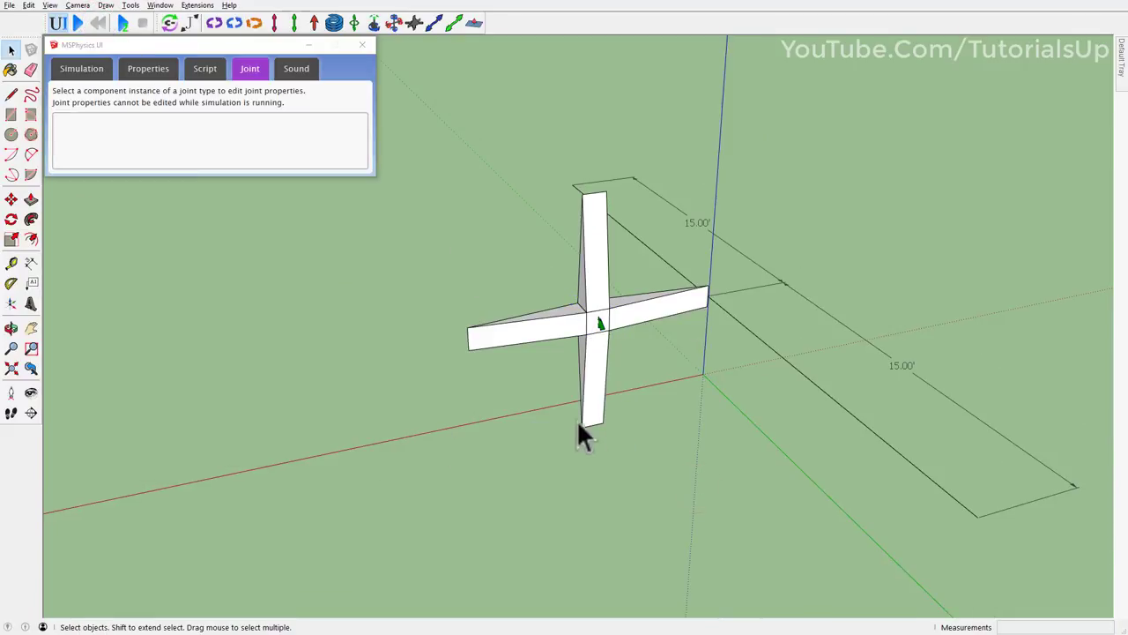
mouse_move(579, 431)
middle_down()
mouse_move(677, 461)
mouse_move(524, 384)
middle_up()
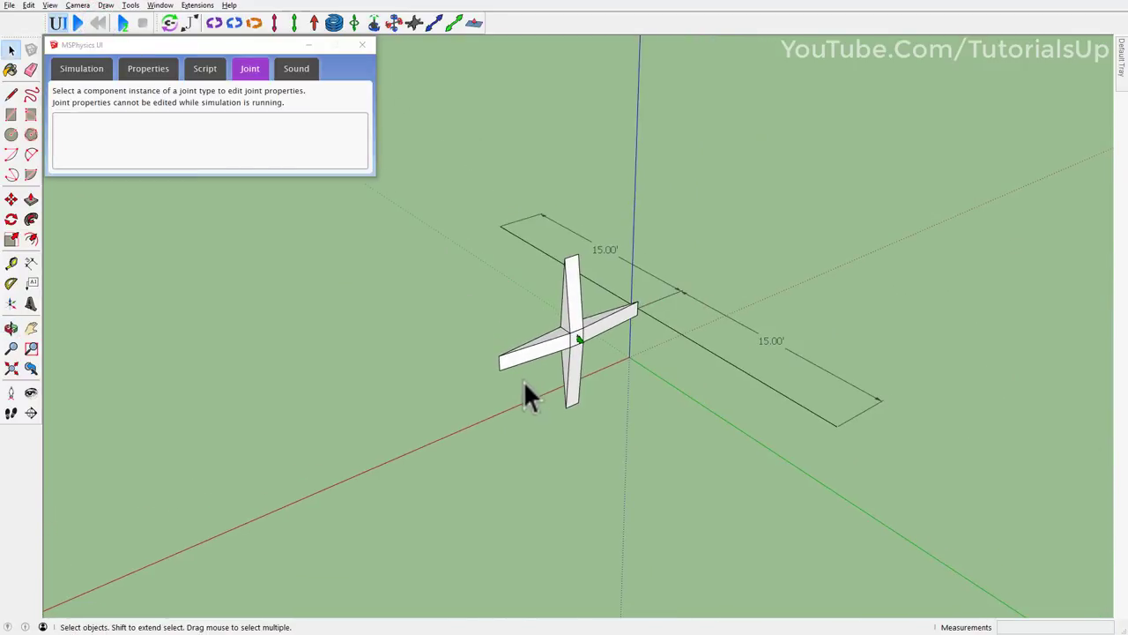